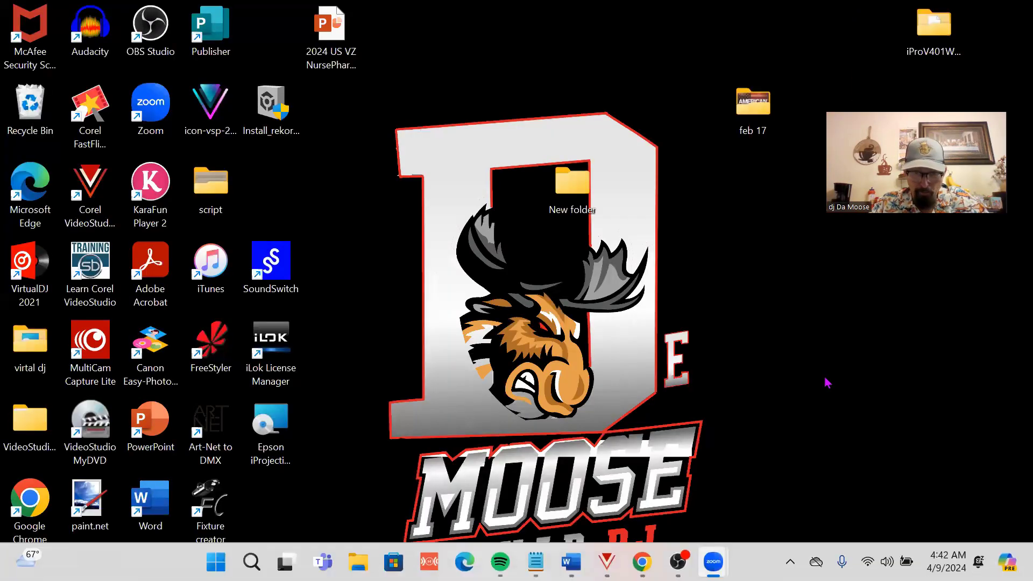
Step: Open the 'MR and Mrs dj wedding script' document from the taskbar window previews
{"action": "mouse_move", "coordinate": [713, 561]}
{"action": "mouse_move", "coordinate": [571, 561]}
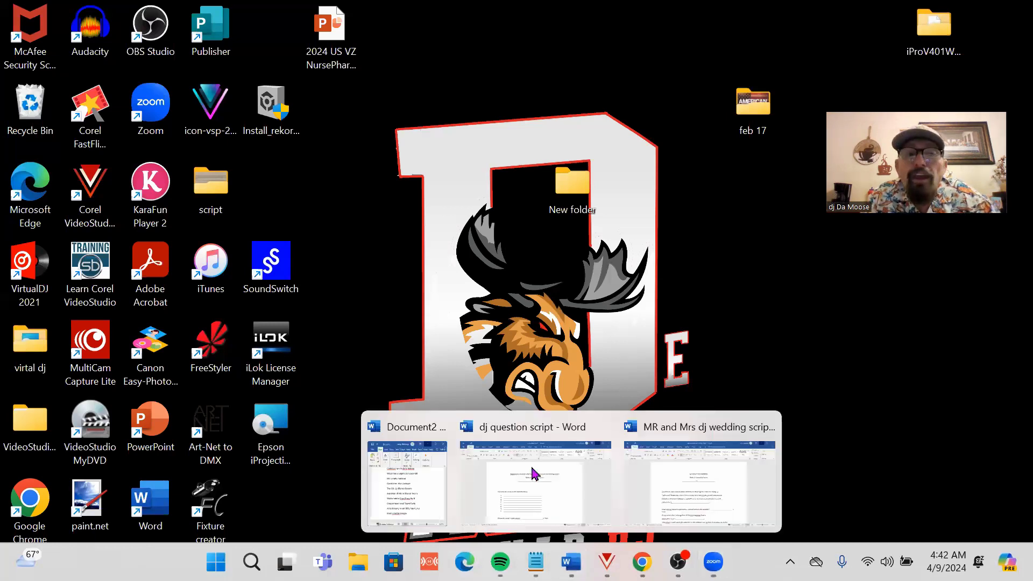
{"action": "left_click", "coordinate": [688, 431]}
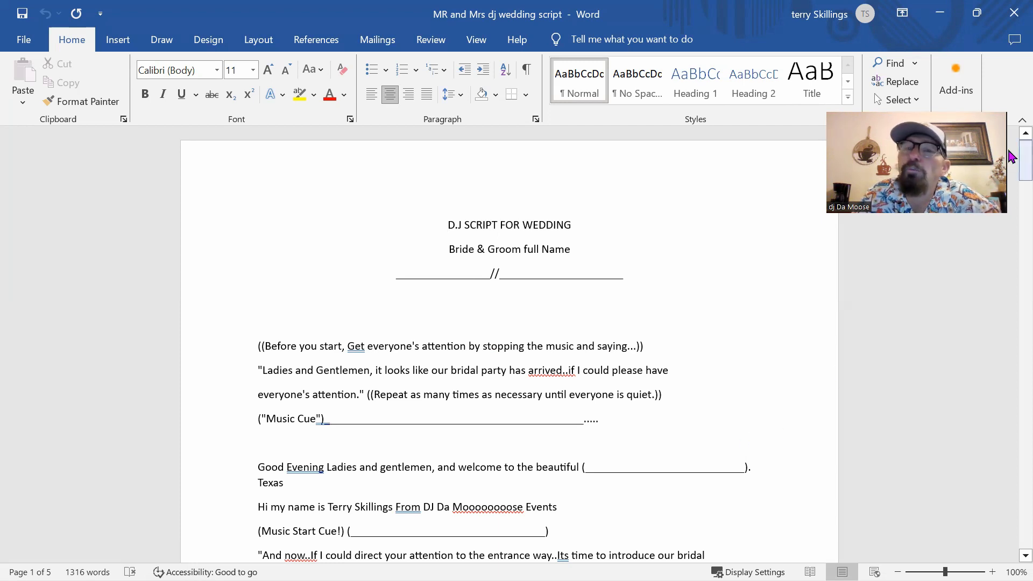
Step: Scroll the wedding script to its title section with the name and venue blanks
{"action": "mouse_move", "coordinate": [1011, 156]}
{"action": "left_mouse_down"}
{"action": "mouse_move", "coordinate": [1011, 511]}
{"action": "mouse_move", "coordinate": [1011, 164]}
{"action": "left_mouse_up"}
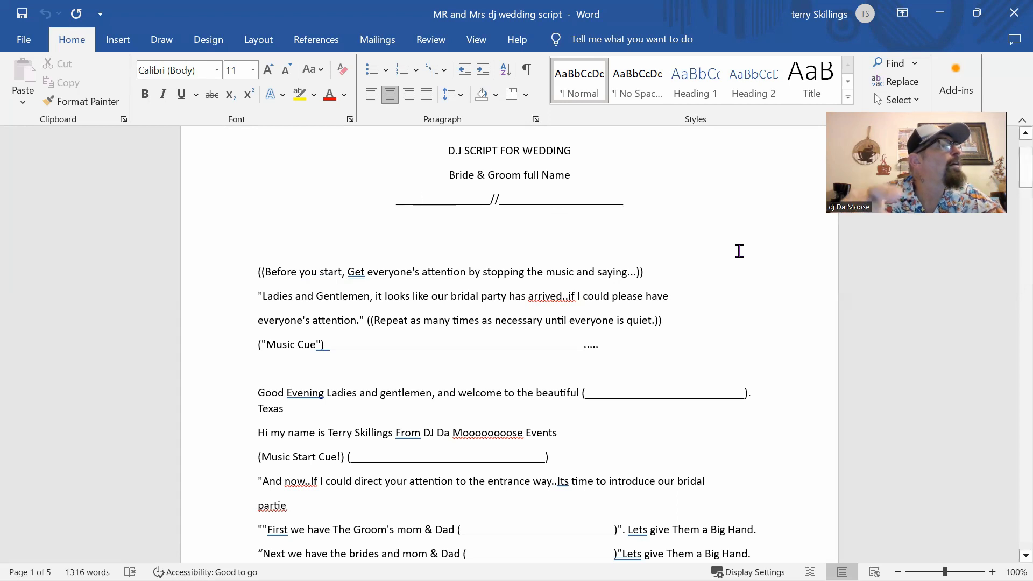
Step: Enter the bride's first name and the groom's full name on the Bride & Groom name line
{"action": "type", "text": "M"}
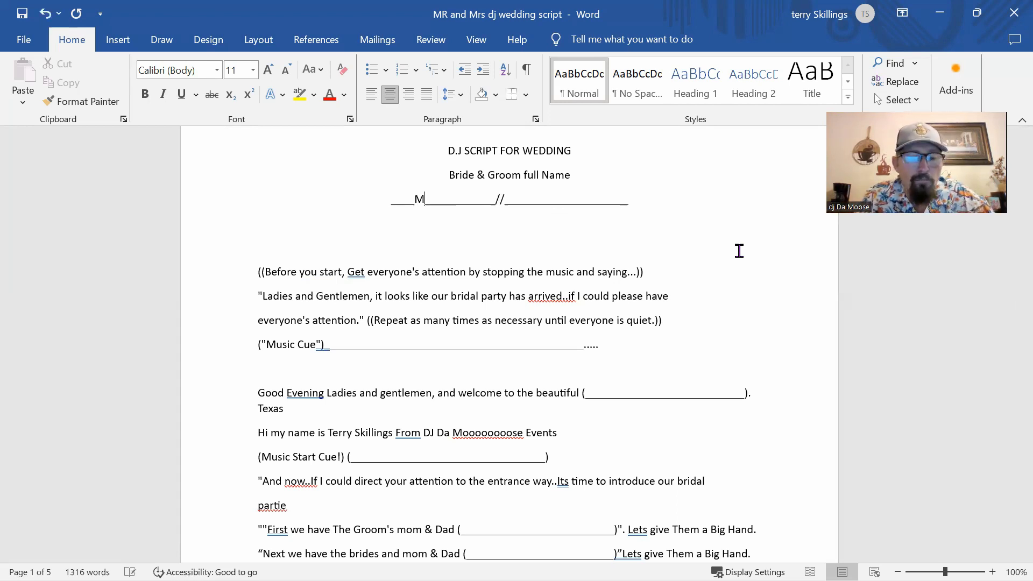
{"action": "type", "text": "i"}
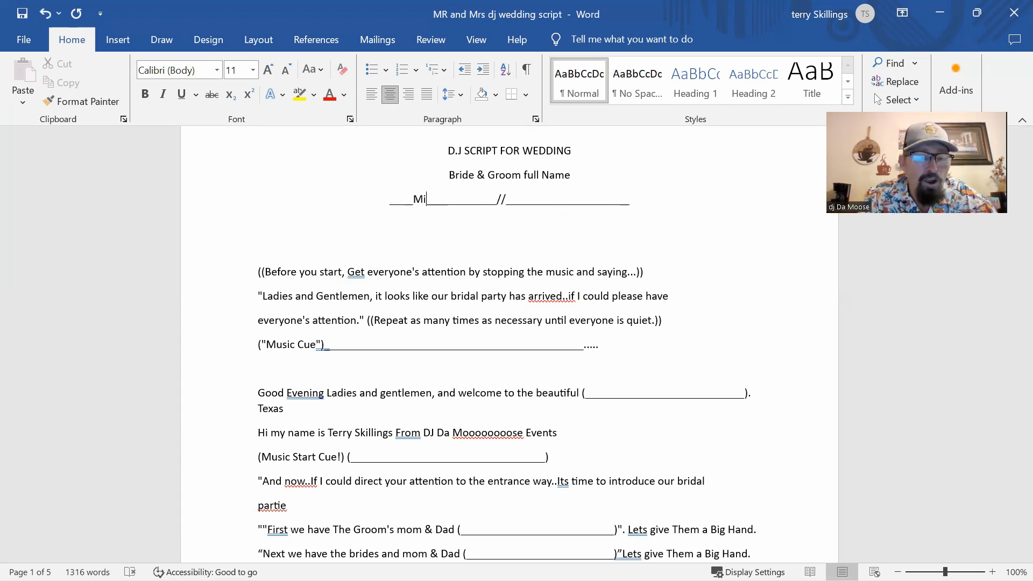
{"action": "type", "text": "ra"}
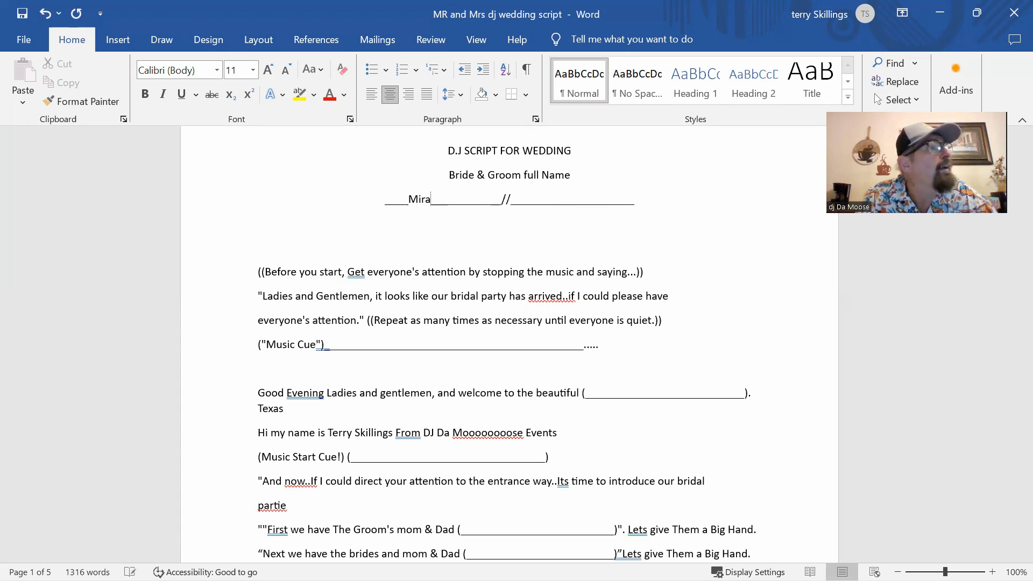
{"action": "type", "text": "nda"}
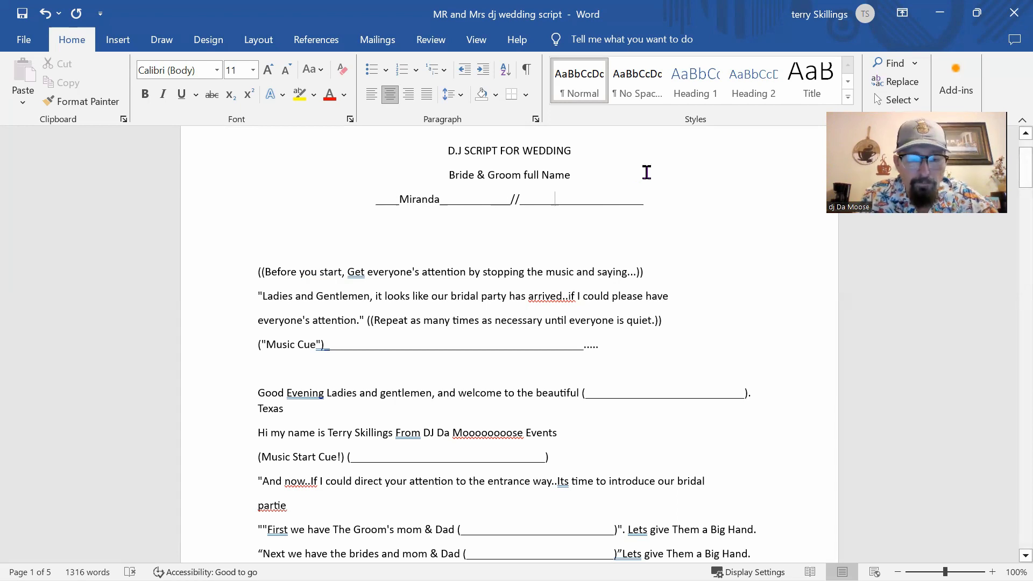
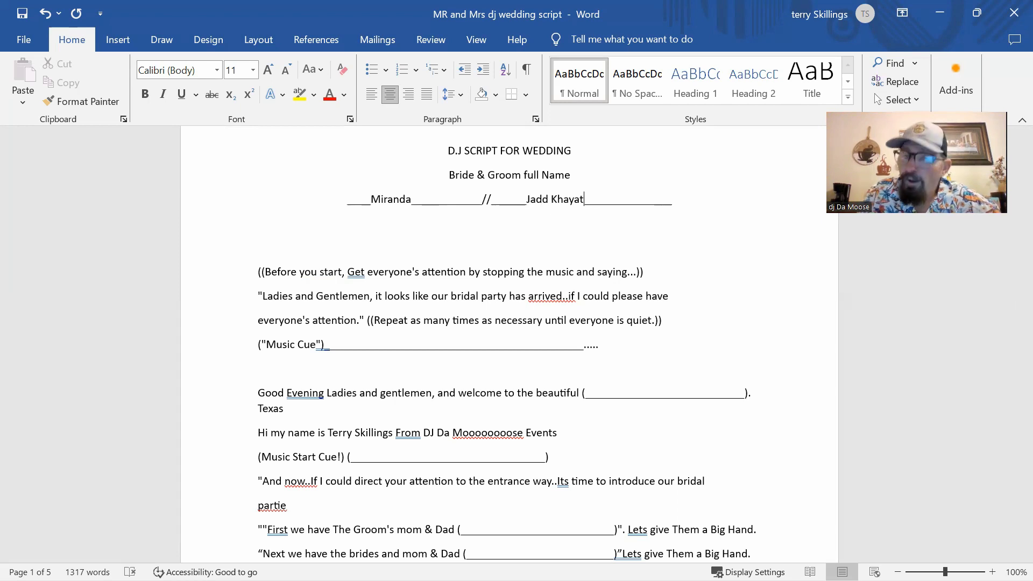
{"action": "left_click_drag", "start_coordinate": [574, 176], "coordinate": [575, 151]}
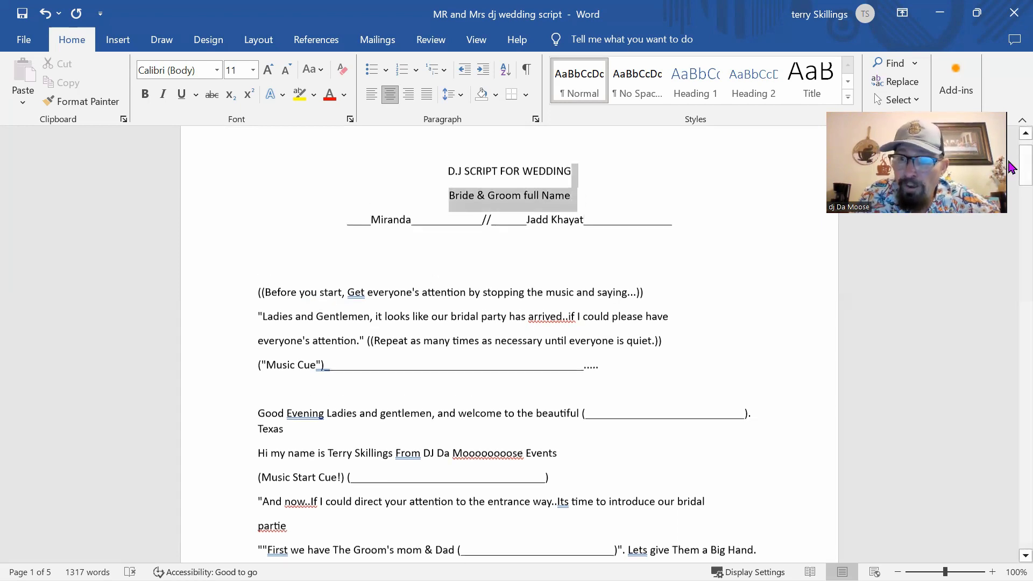
{"action": "scroll", "coordinate": [1010, 182], "scroll_direction": "down", "scroll_amount": 3}
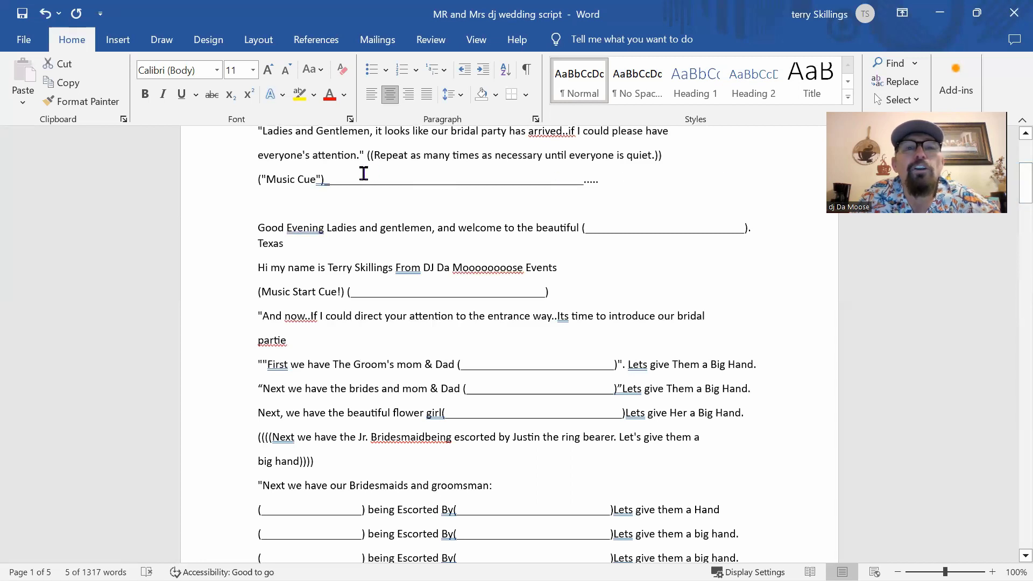
Step: Fill the Music Cue blank with 'Ladyfinger by Herb Alpert and the Tijuana Basse'
{"action": "left_click", "coordinate": [364, 174]}
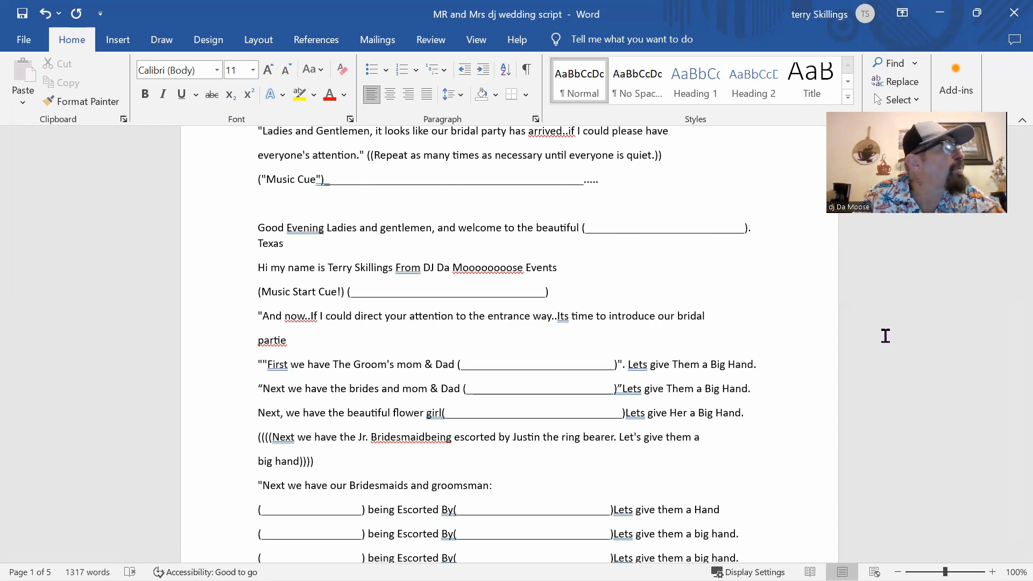
{"action": "type", "text": "La"}
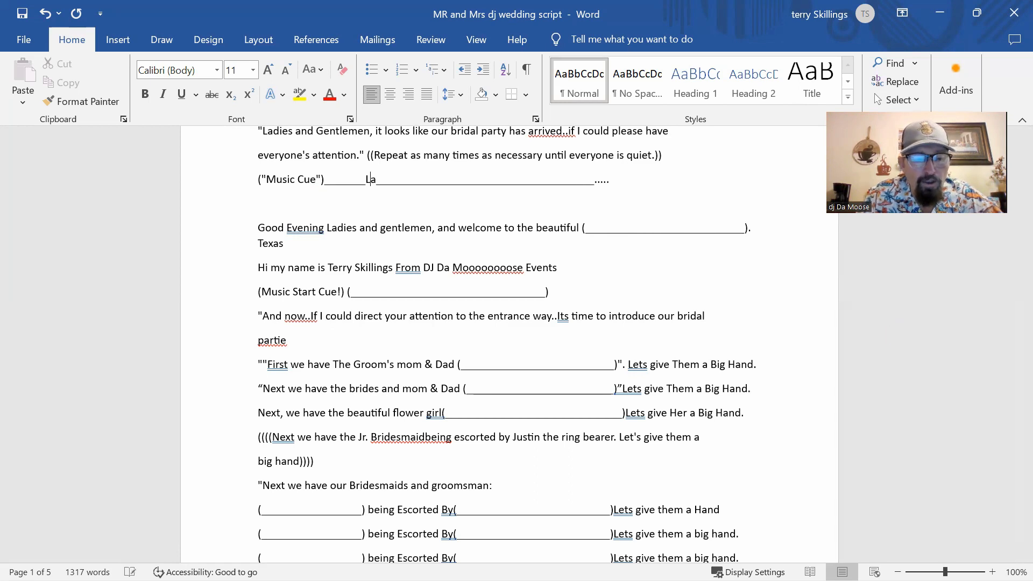
{"action": "type", "text": "d"}
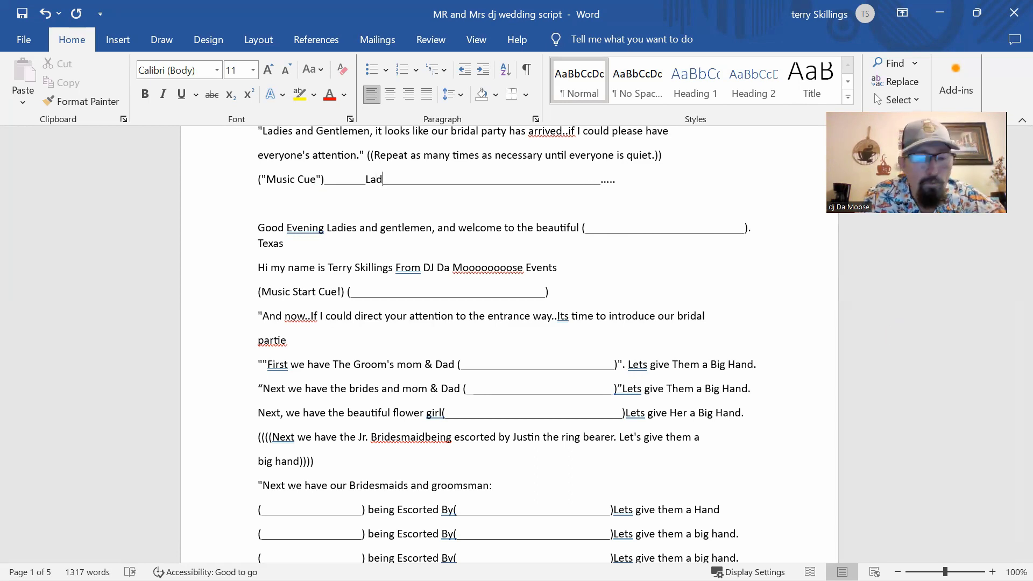
{"action": "type", "text": "yfing"}
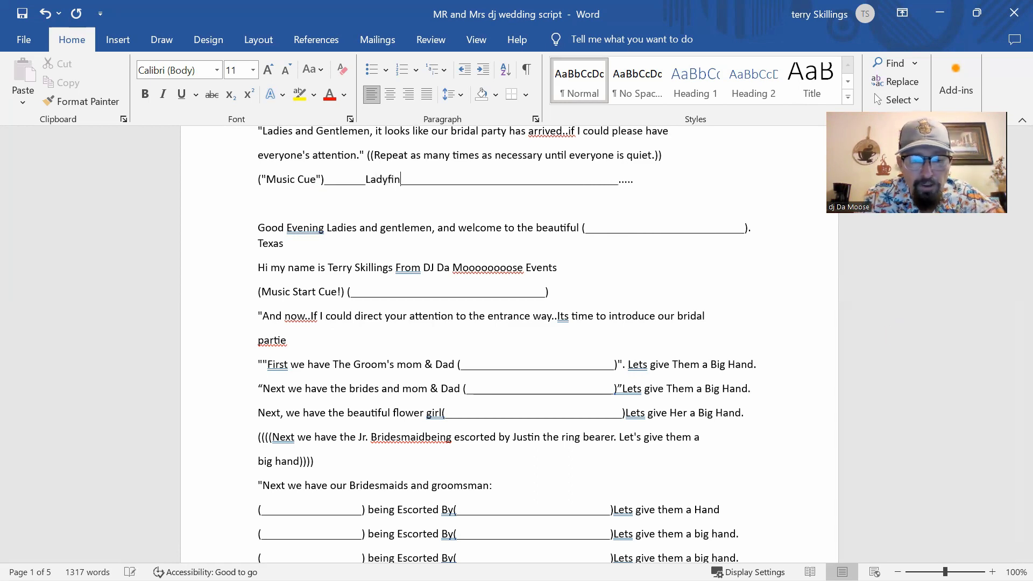
{"action": "type", "text": "er"}
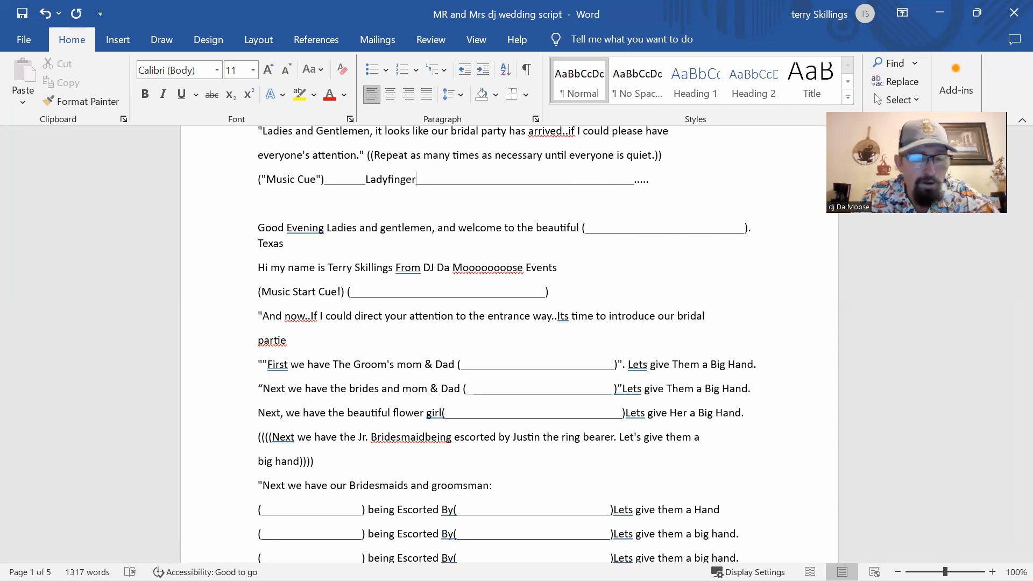
{"action": "type", "text": "by "}
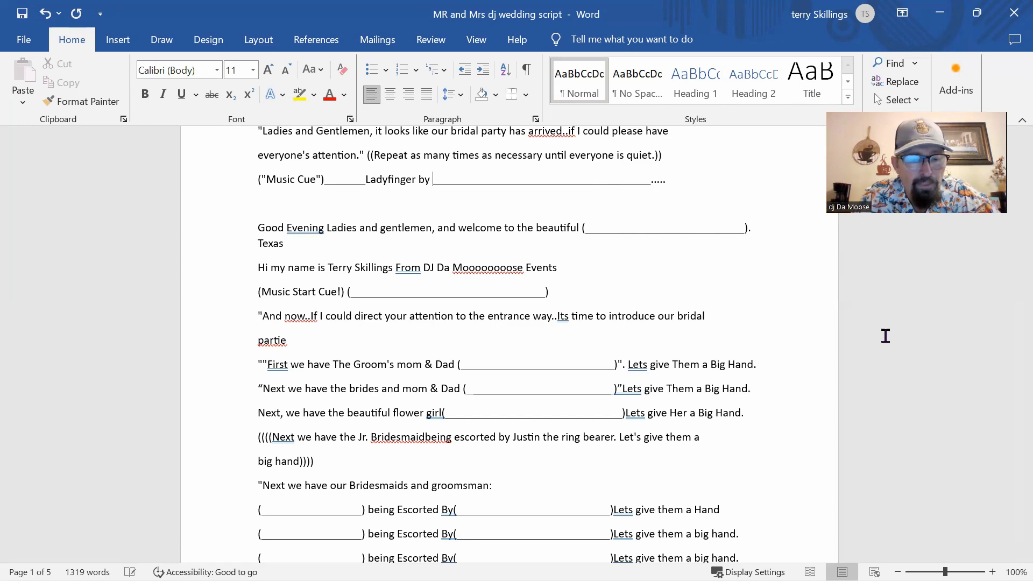
{"action": "type", "text": "H"}
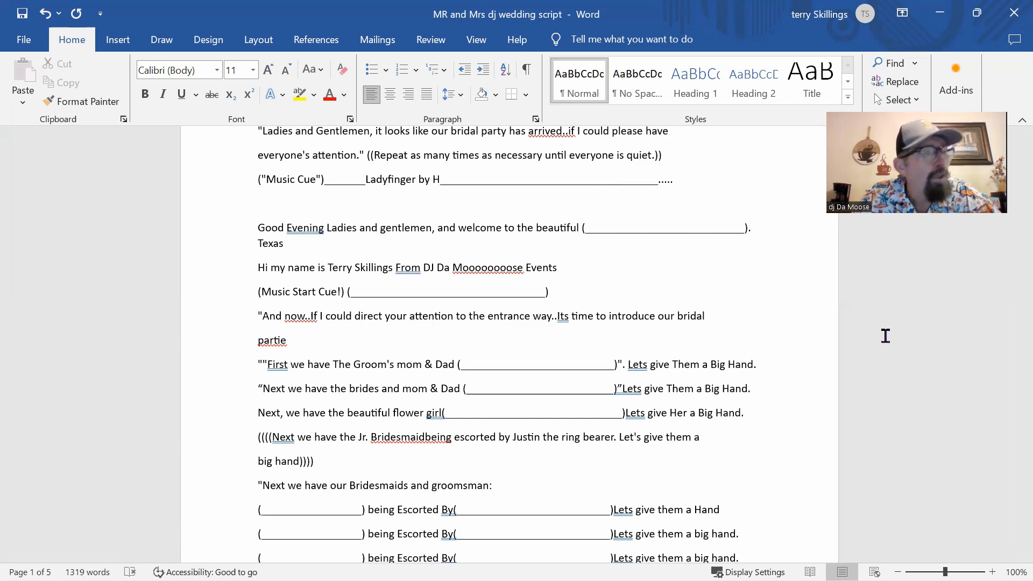
{"action": "type", "text": "erb"}
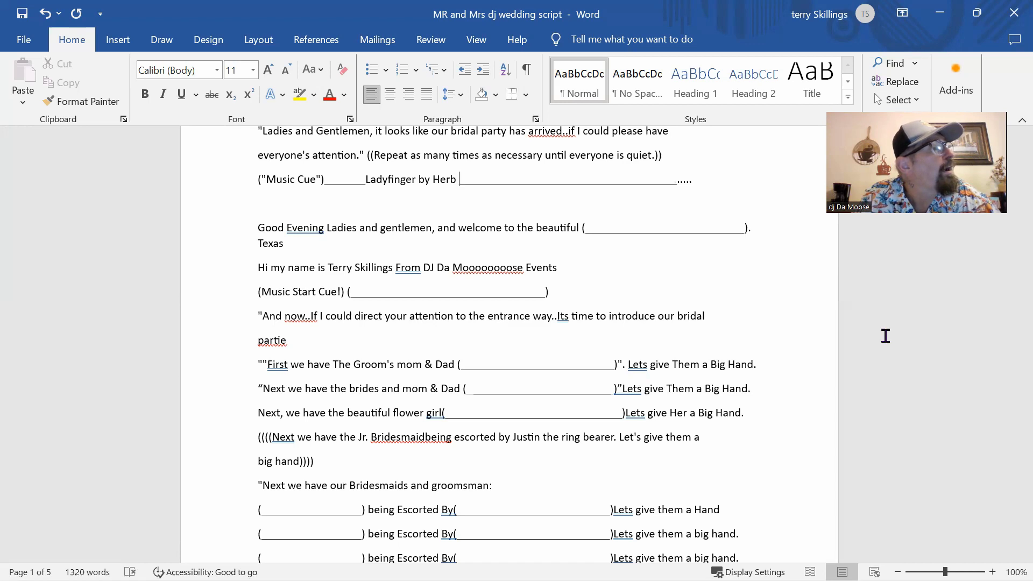
{"action": "type", "text": " Alp"}
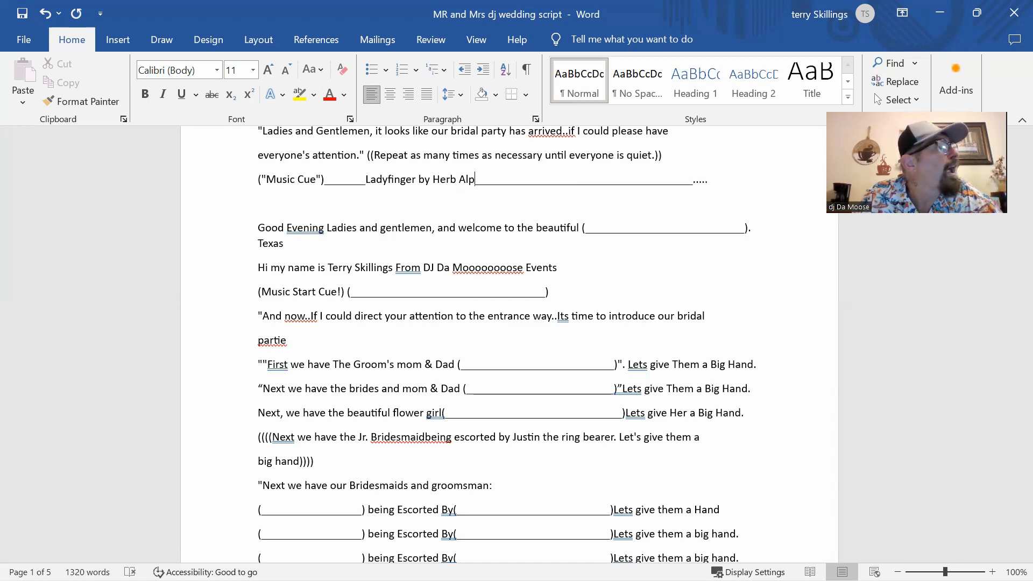
{"action": "type", "text": "ert"}
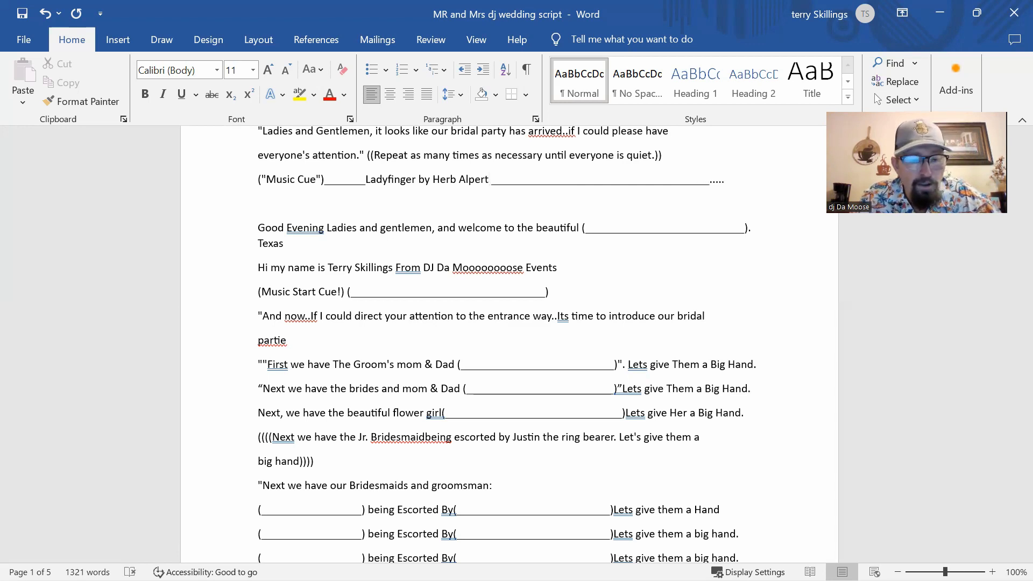
{"action": "type", "text": " and the "}
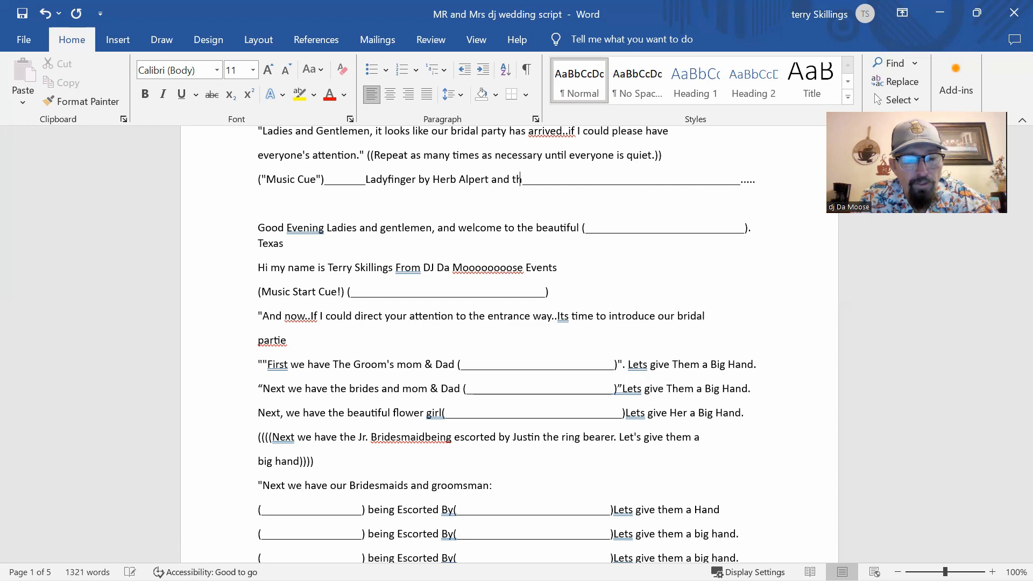
{"action": "type", "text": "Ti"}
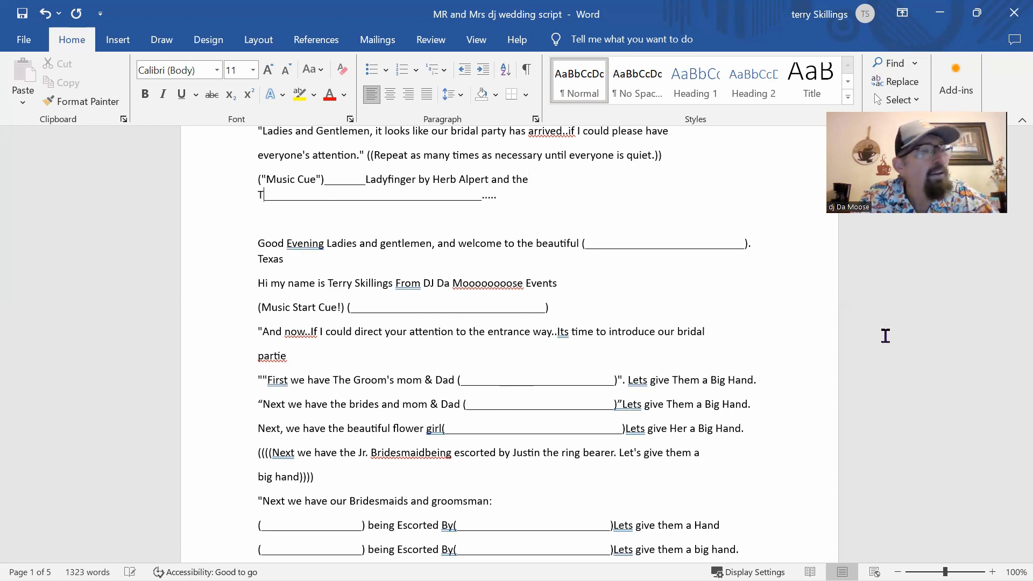
{"action": "type", "text": "j"}
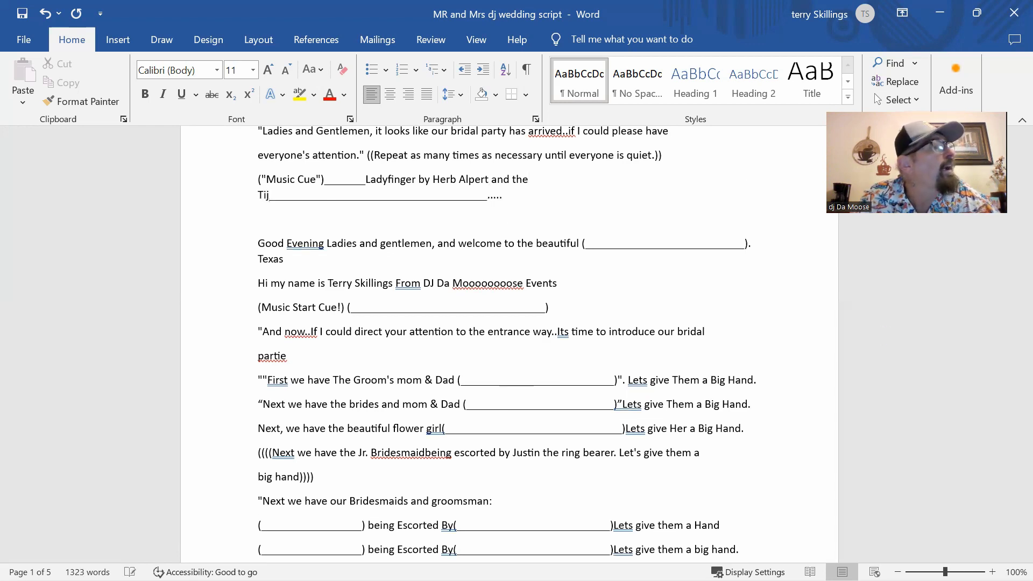
{"action": "type", "text": "ua"}
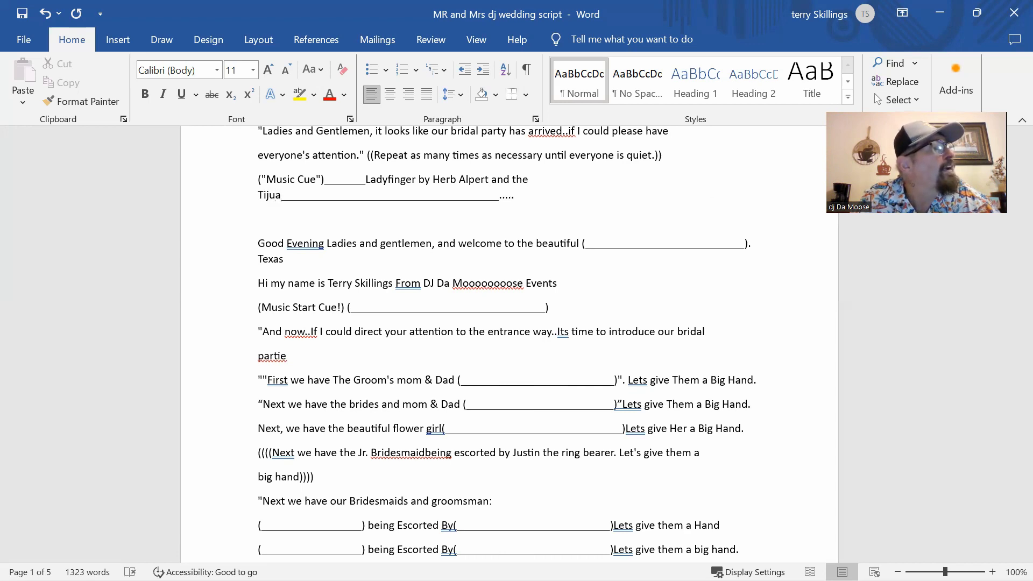
{"action": "type", "text": "na Ba"}
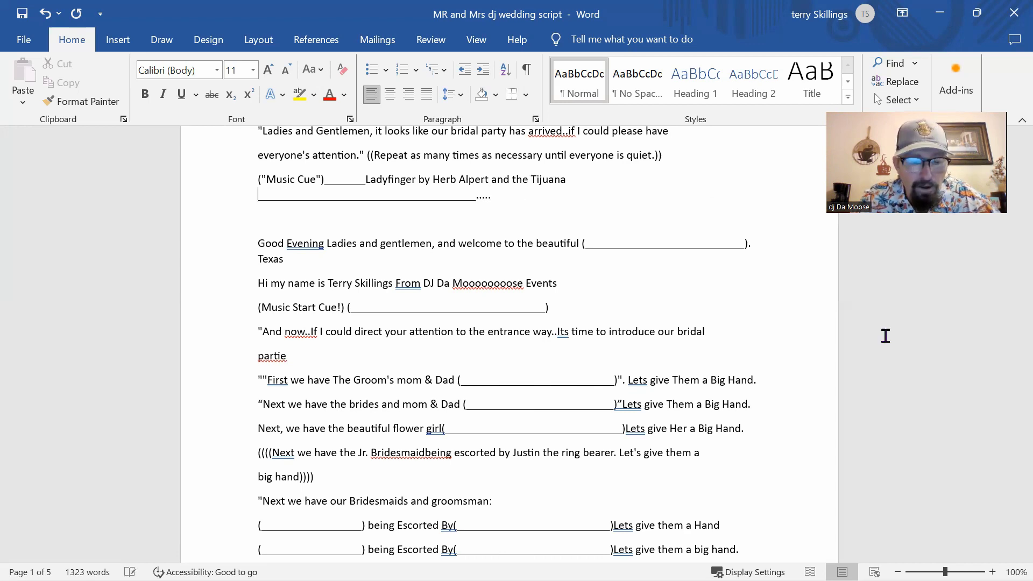
{"action": "type", "text": "s"}
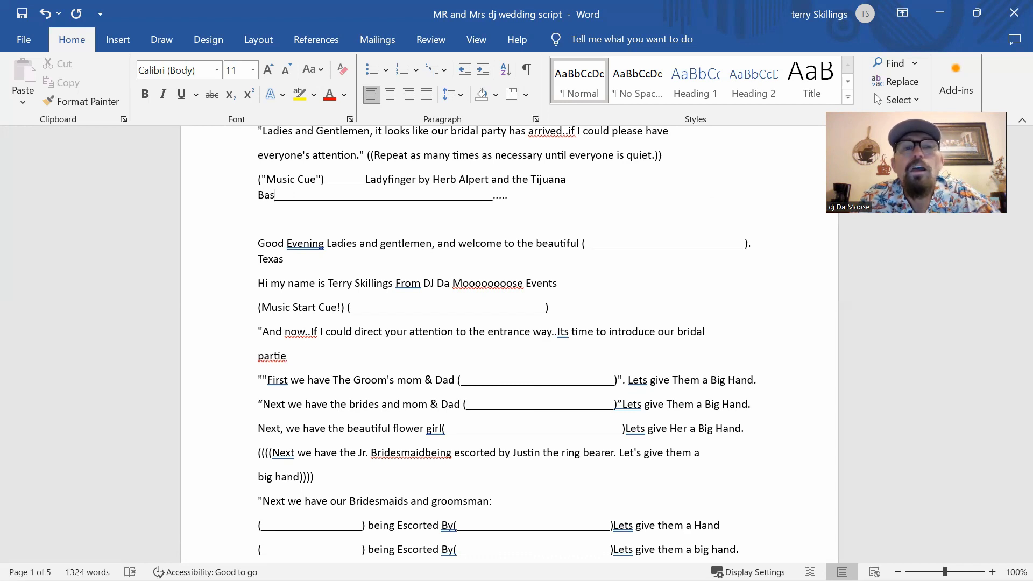
{"action": "type", "text": "s"}
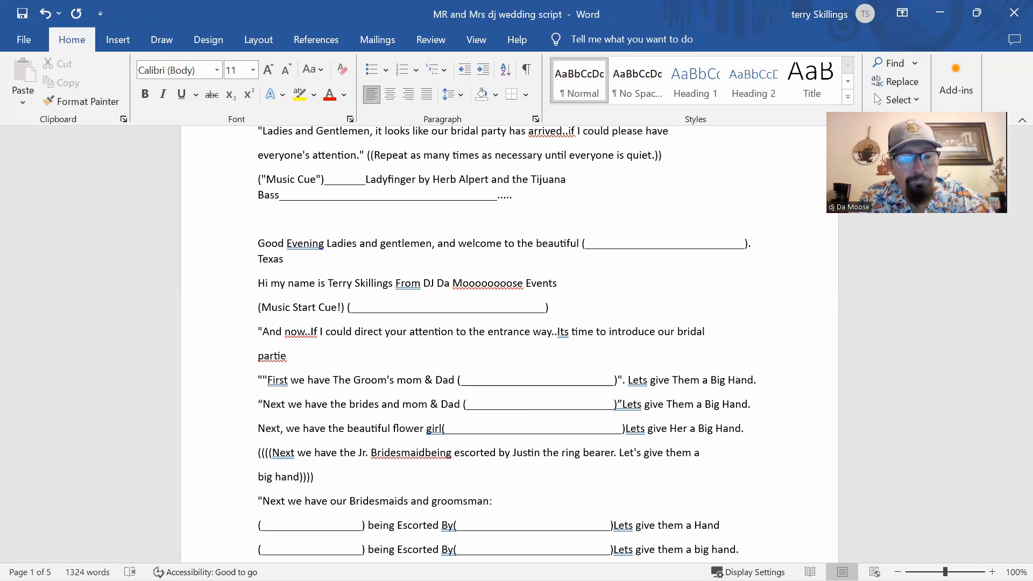
{"action": "type", "text": "e"}
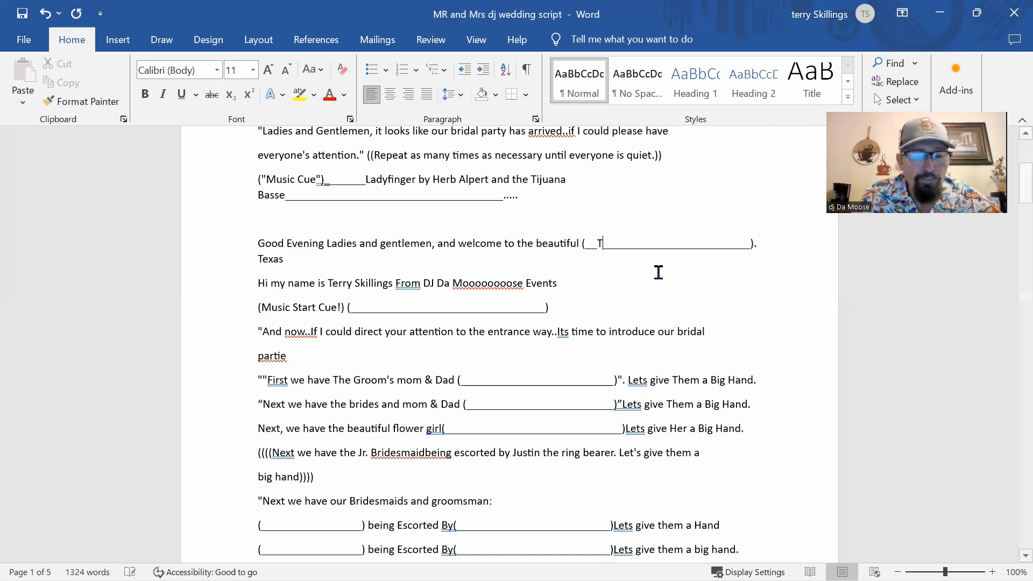
Step: Enter the venue 'The Addison Grove (Austin)' in the welcome line's blank before Texas
{"action": "type", "text": "The A"}
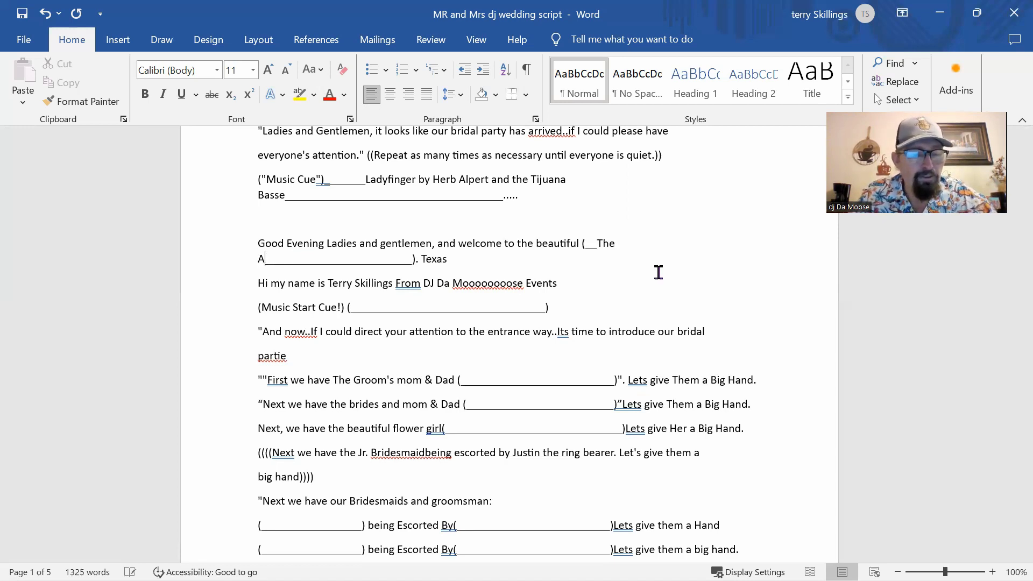
{"action": "type", "text": "dd"}
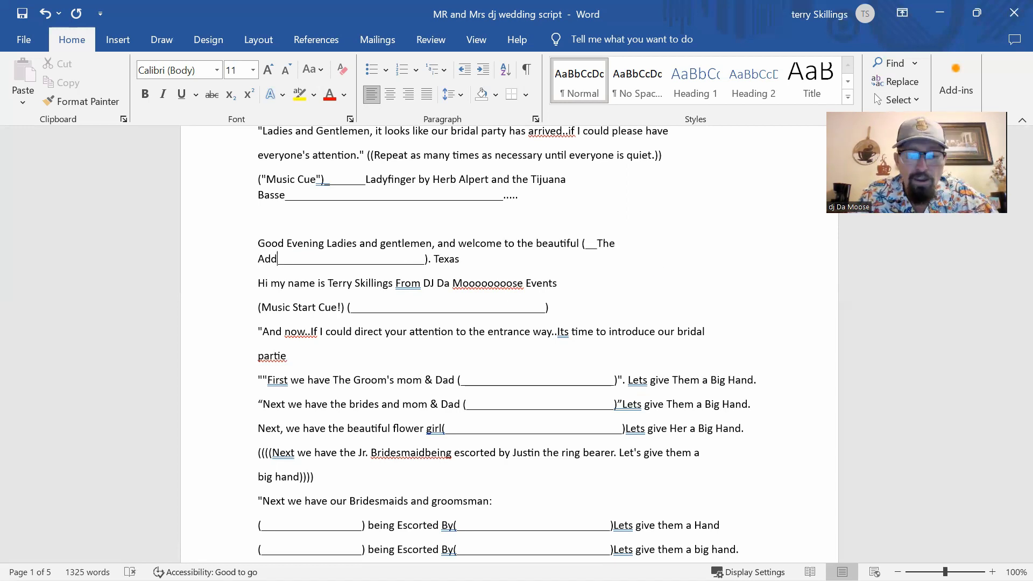
{"action": "type", "text": "ison G"}
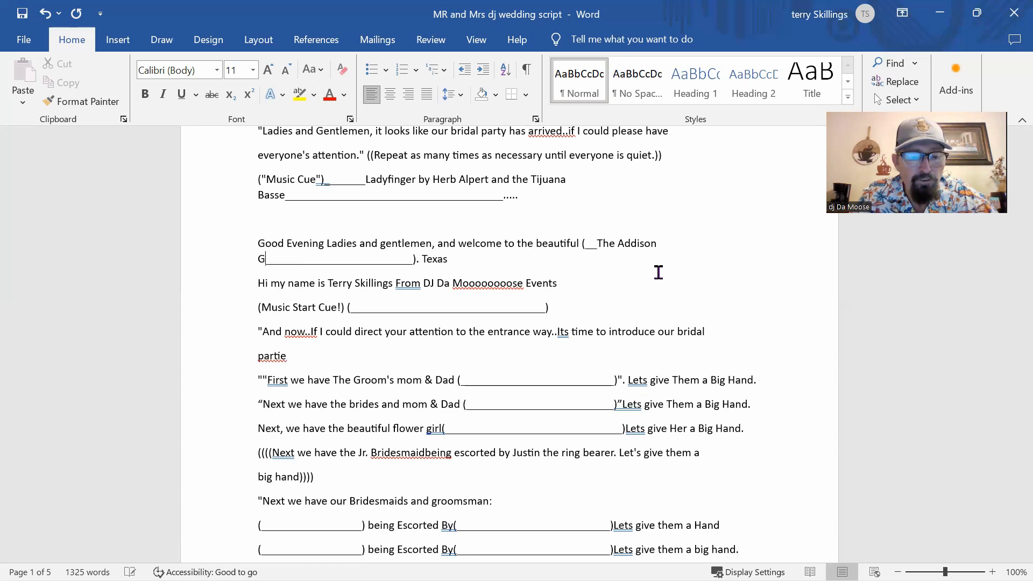
{"action": "type", "text": "rove"}
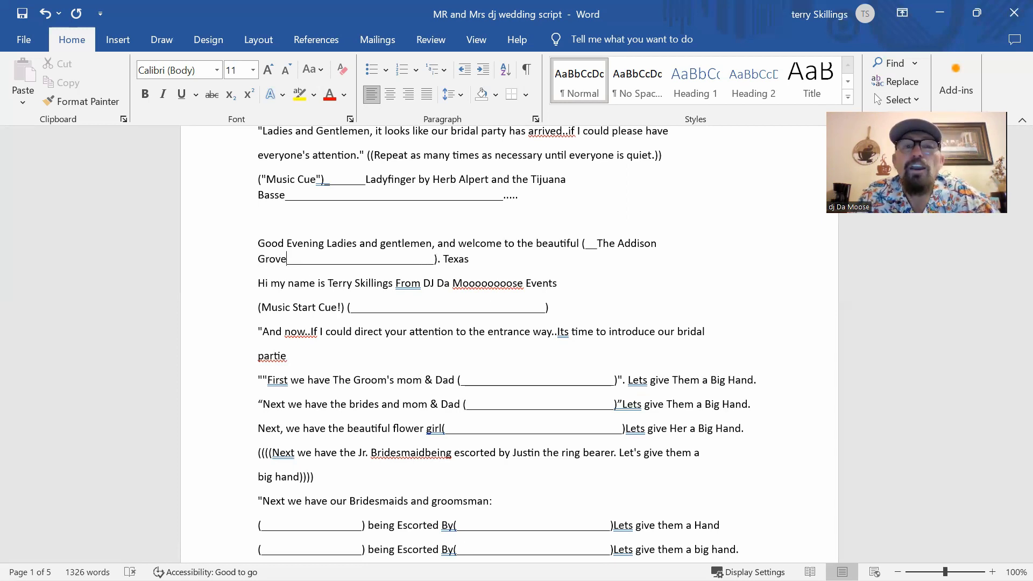
{"action": "type", "text": " (A"}
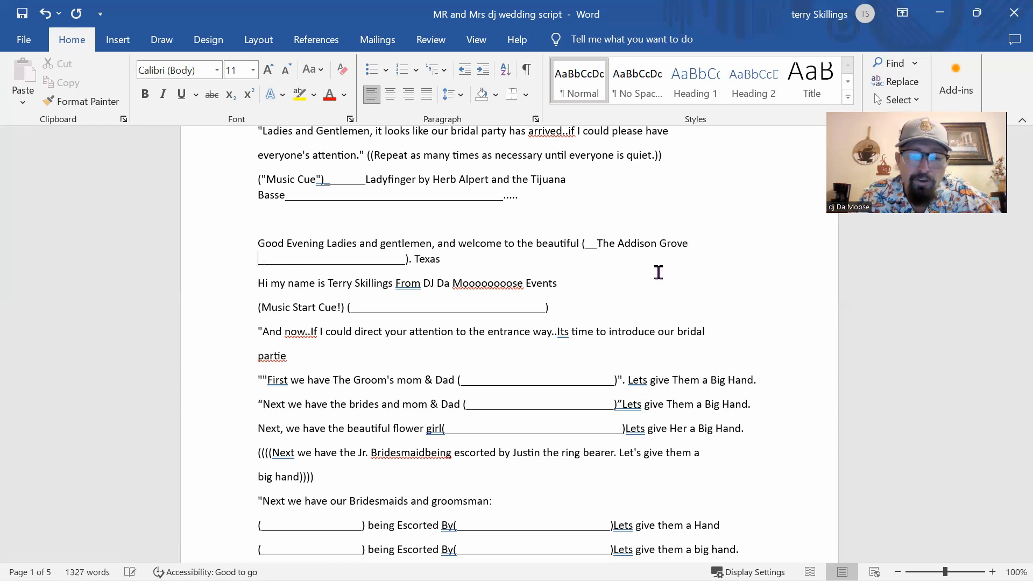
{"action": "type", "text": "ustin"}
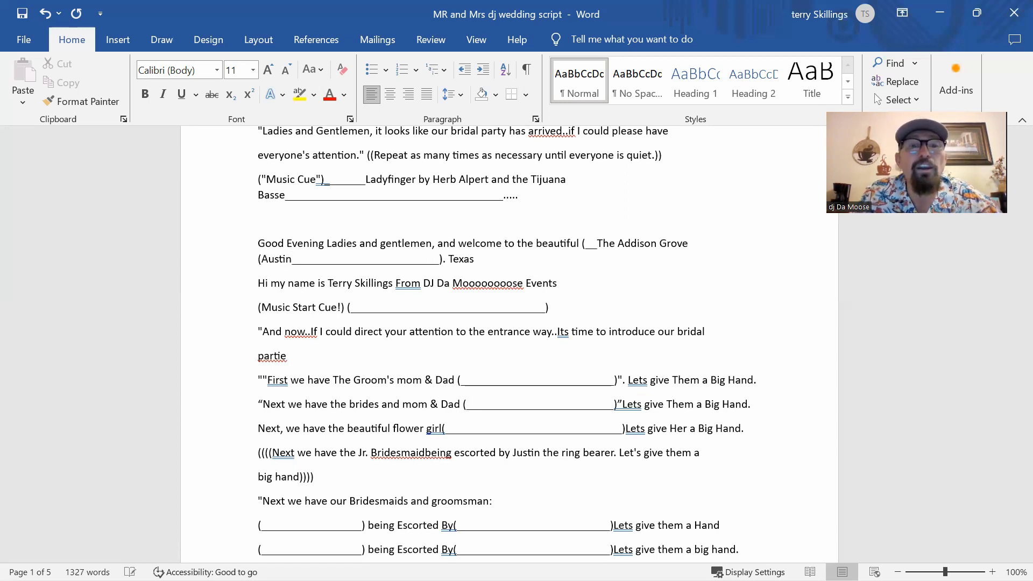
{"action": "type", "text": ")"}
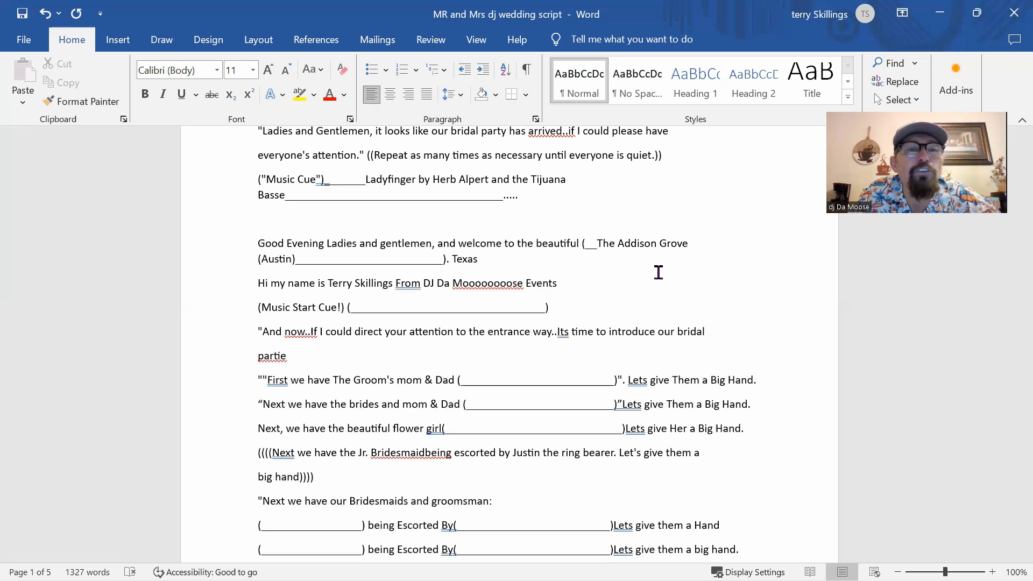
Step: Copy the 'Ladyfinger by Herb Alpert and the Tijuana Basse' song text
{"action": "left_click", "coordinate": [367, 306]}
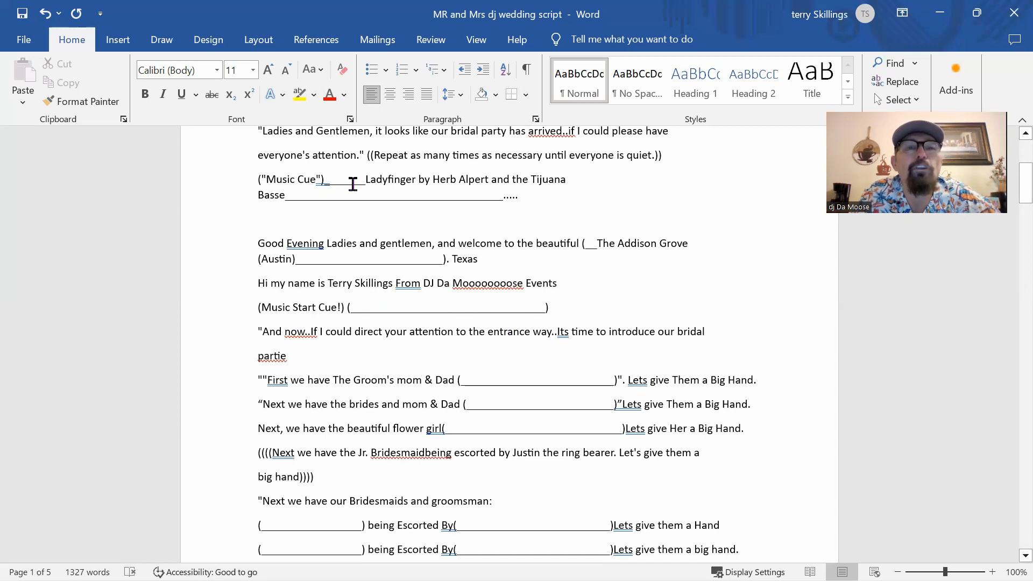
{"action": "left_click_drag", "start_coordinate": [366, 179], "coordinate": [279, 195]}
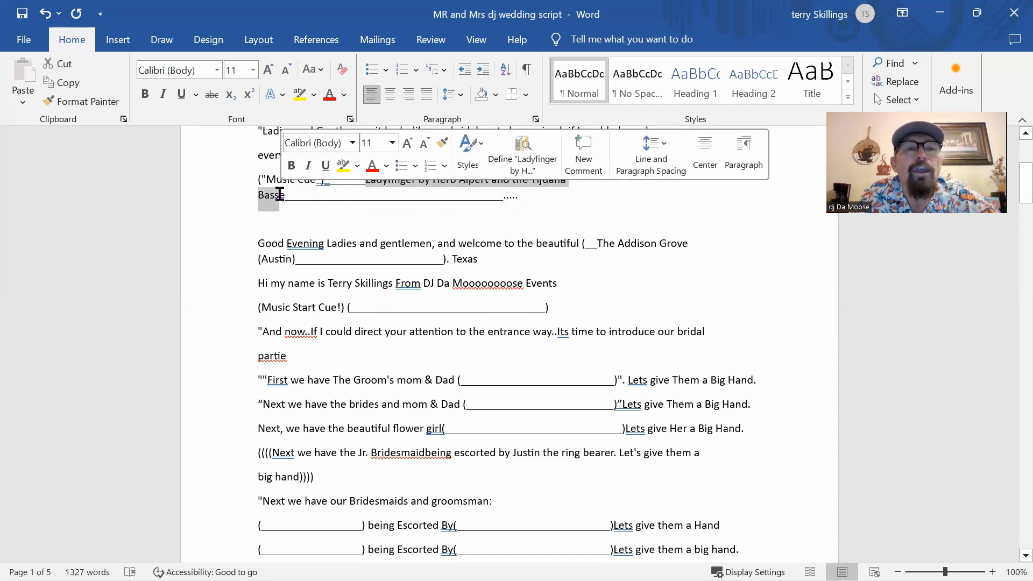
{"action": "right_click", "coordinate": [279, 195]}
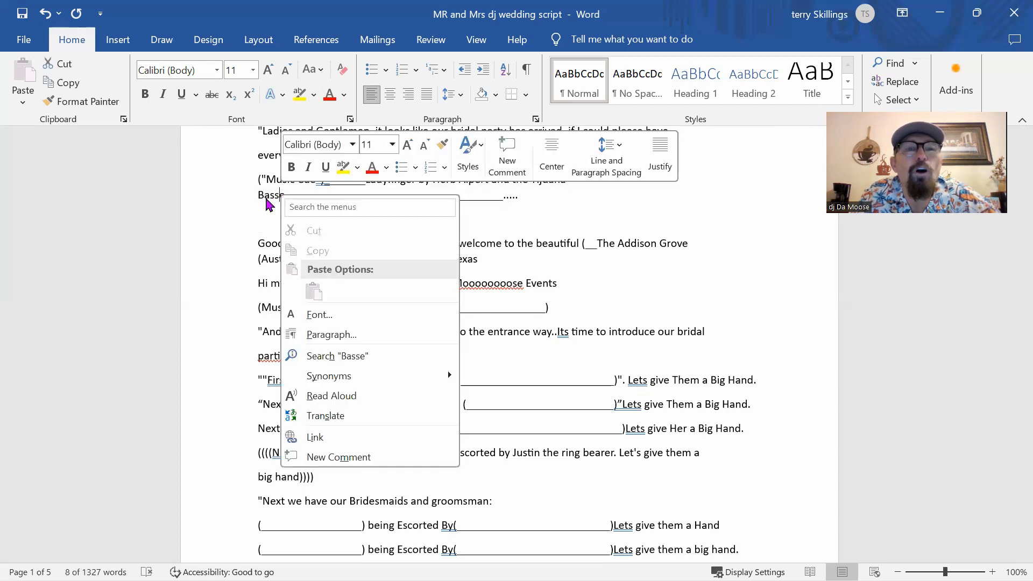
{"action": "left_click", "coordinate": [265, 196]}
{"action": "left_click_drag", "start_coordinate": [275, 195], "coordinate": [370, 183]}
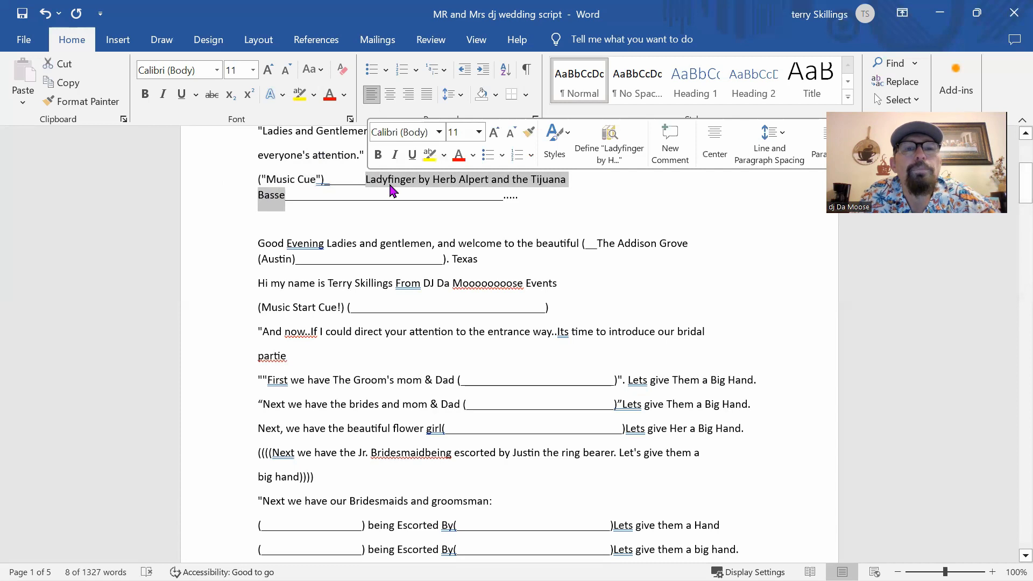
{"action": "right_click", "coordinate": [391, 189]}
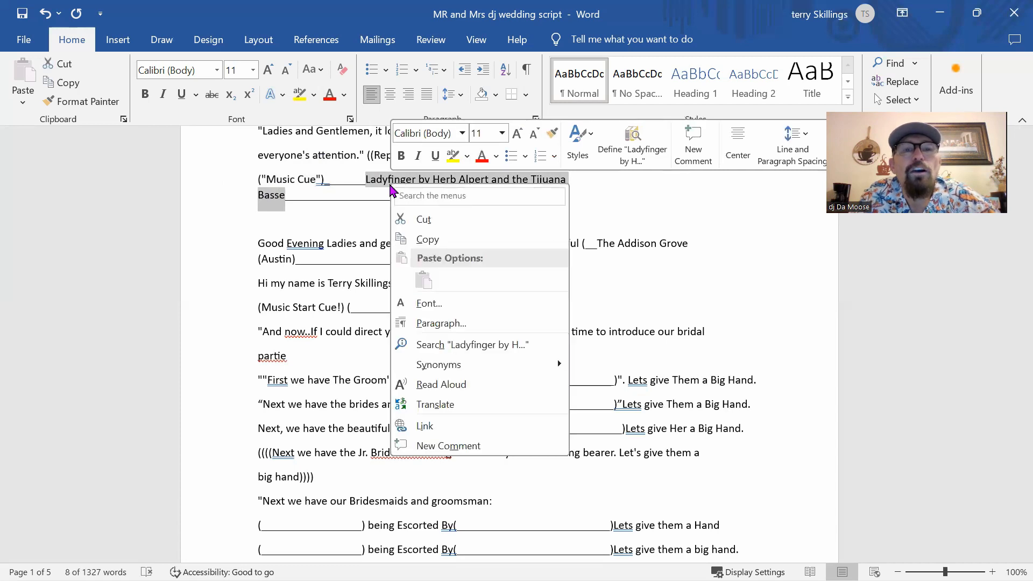
{"action": "left_click", "coordinate": [420, 243]}
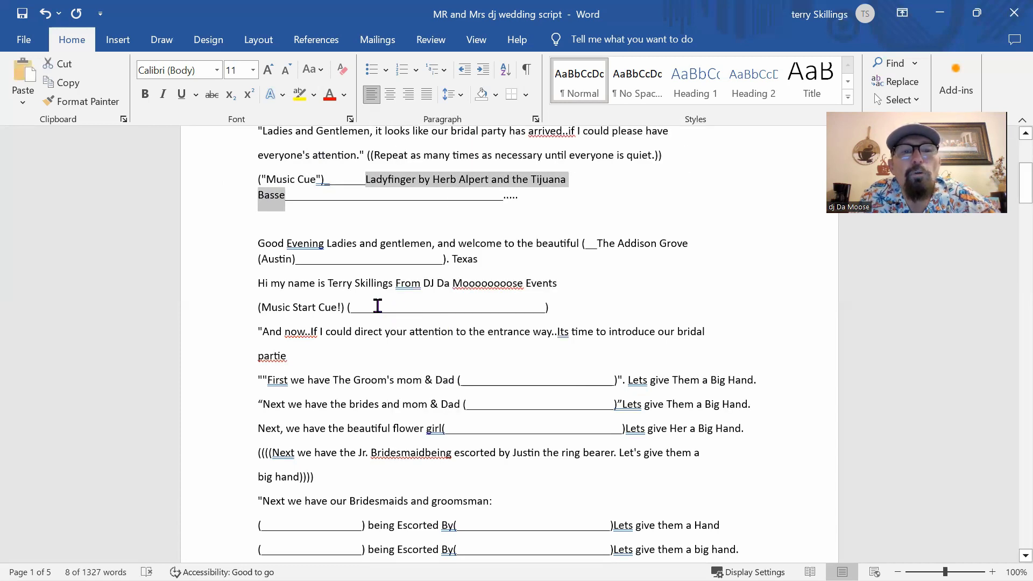
Step: Paste the song into the Music Start Cue blank as plain text
{"action": "left_click", "coordinate": [378, 305]}
{"action": "right_click", "coordinate": [378, 305]}
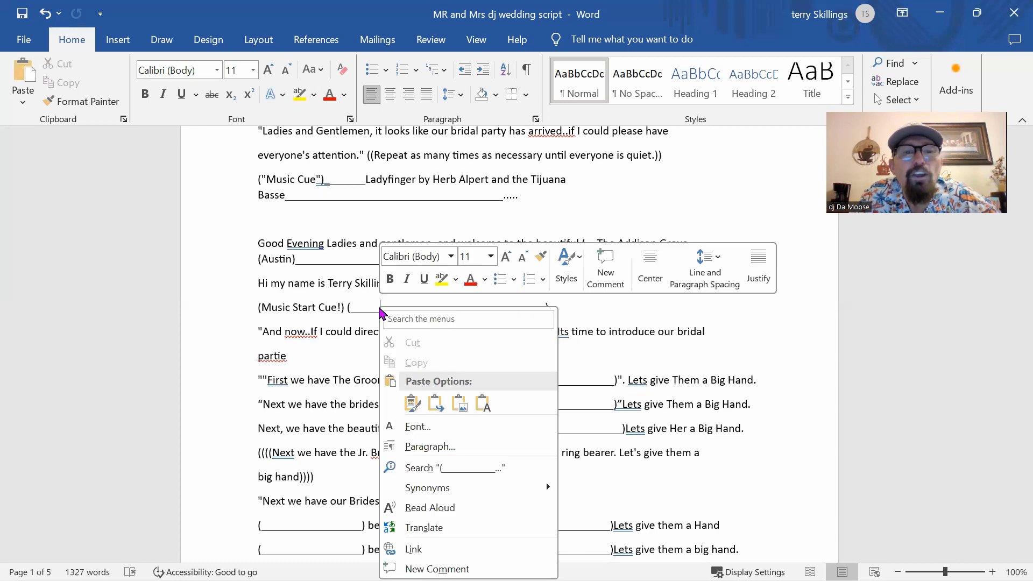
{"action": "left_click", "coordinate": [483, 405]}
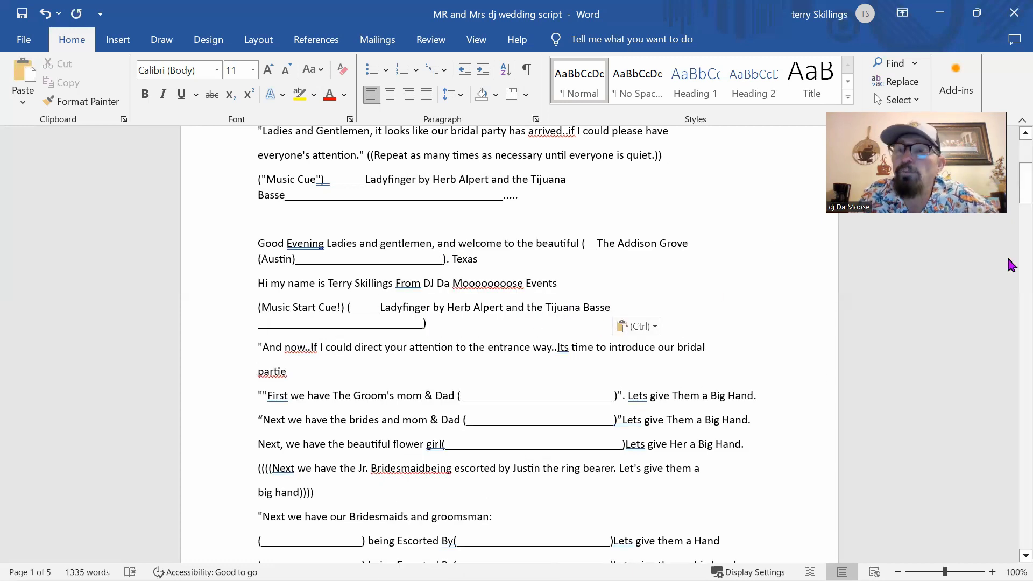
{"action": "left_click_drag", "start_coordinate": [1010, 188], "coordinate": [1010, 195]}
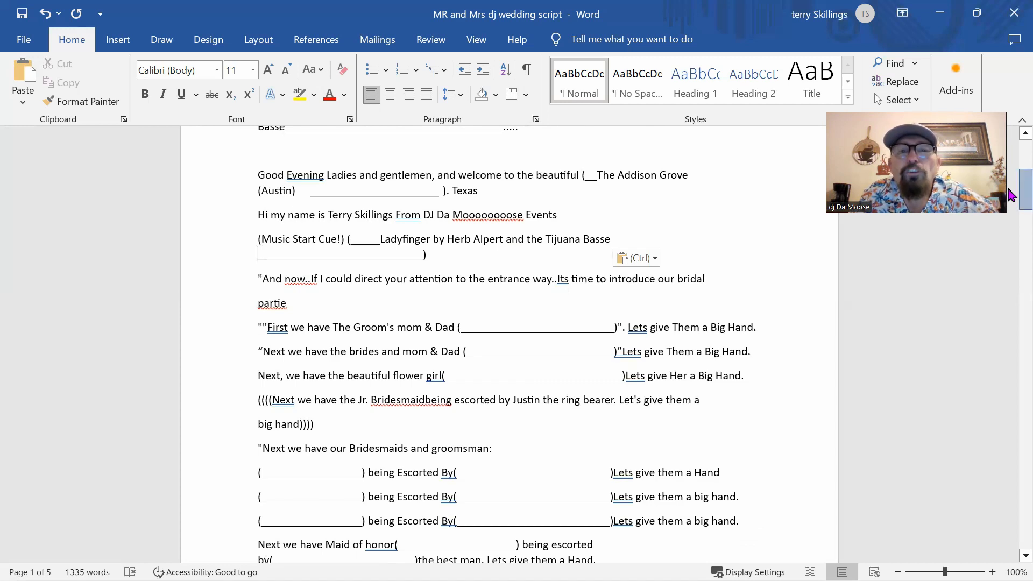
{"action": "left_click_drag", "start_coordinate": [1010, 195], "coordinate": [1010, 196]}
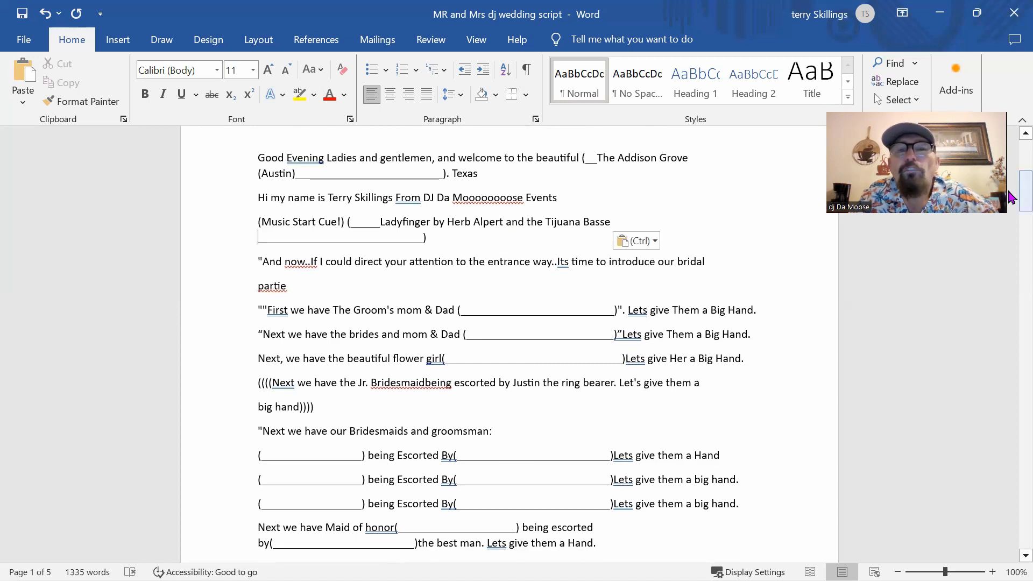
{"action": "left_click_drag", "start_coordinate": [1010, 198], "coordinate": [1010, 210]}
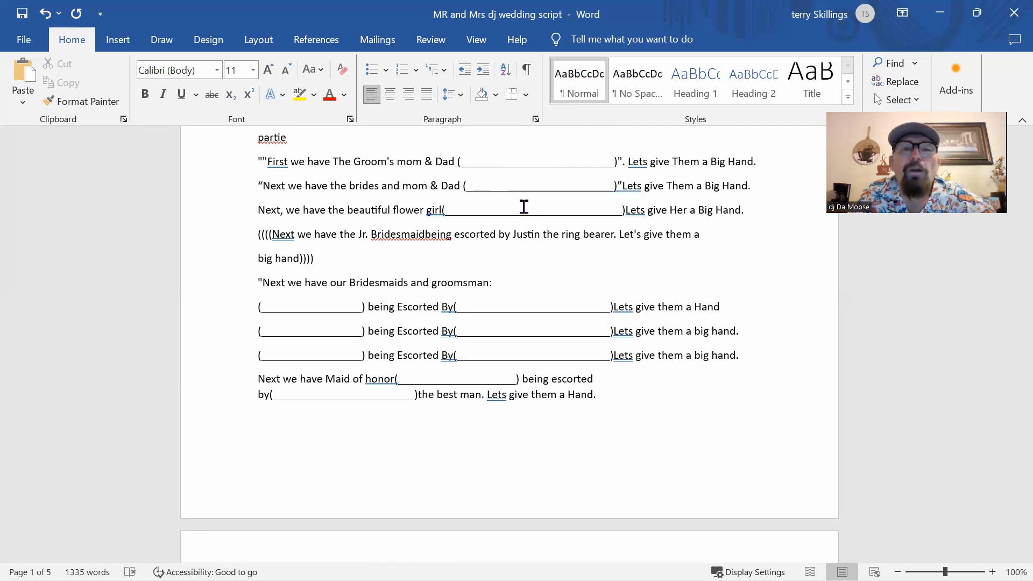
{"action": "left_click", "coordinate": [522, 209]}
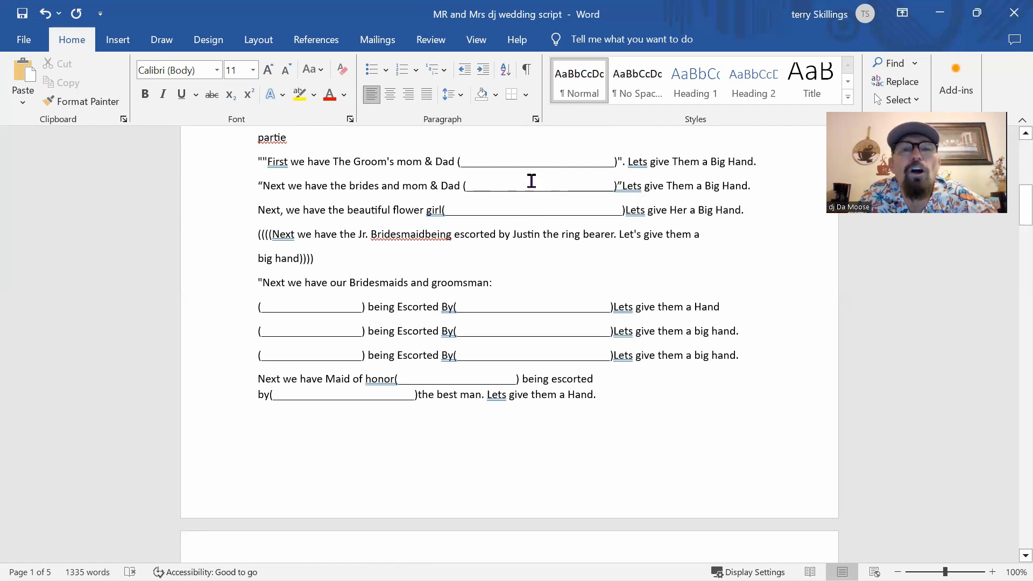
{"action": "left_click", "coordinate": [525, 209]}
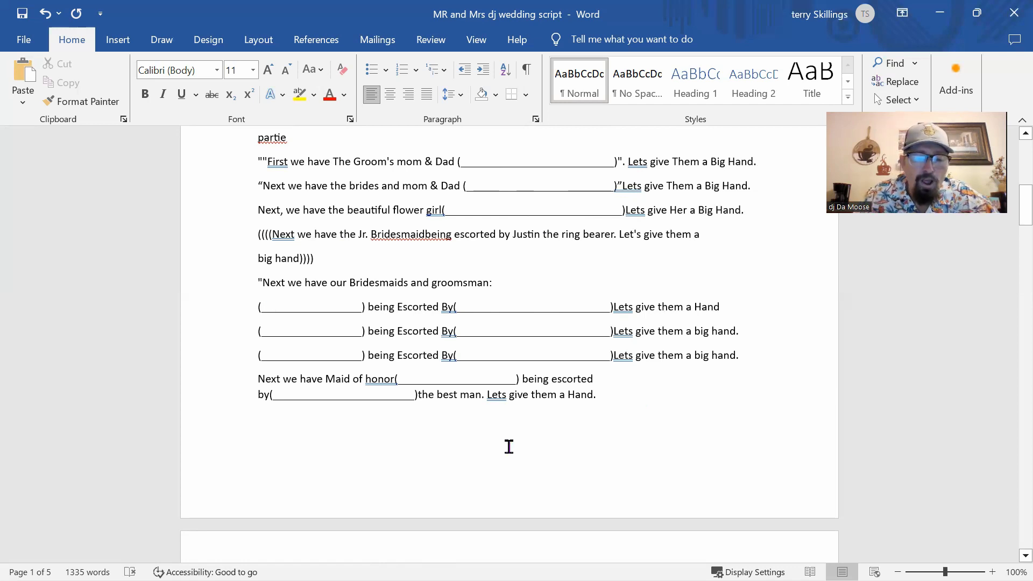
Step: Enter the first bridesmaid's name and her escorting groomsman's name on the first bridesmaids line
{"action": "type", "text": "K"}
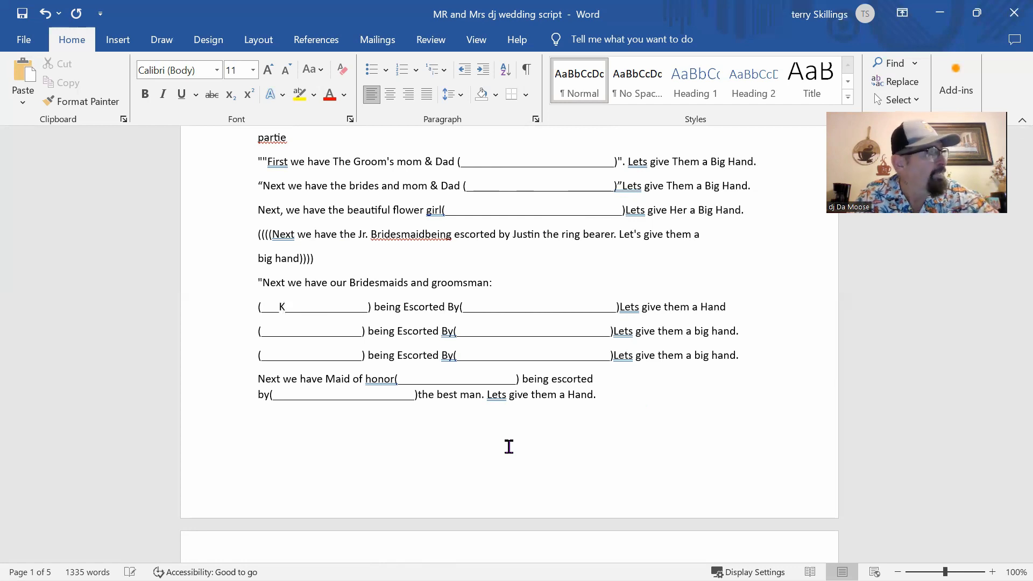
{"action": "type", "text": "i"}
{"action": "key", "text": "BackSpace"}
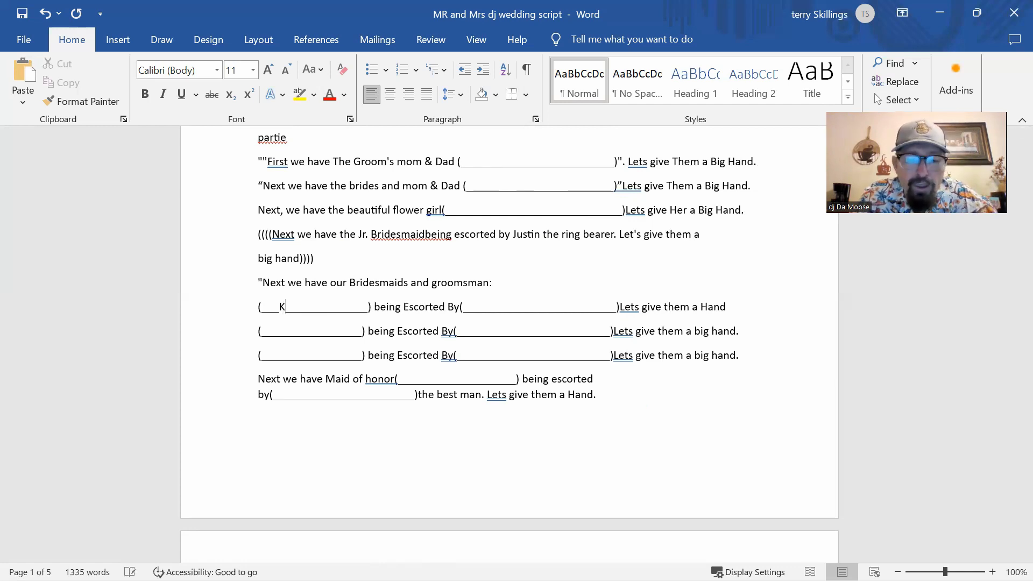
{"action": "type", "text": "ri"}
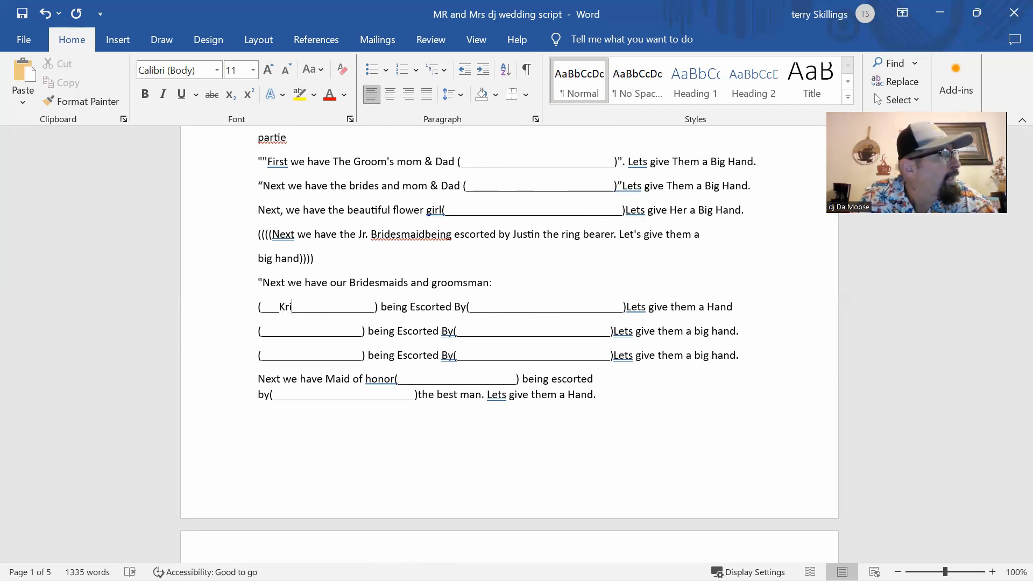
{"action": "type", "text": "stty"}
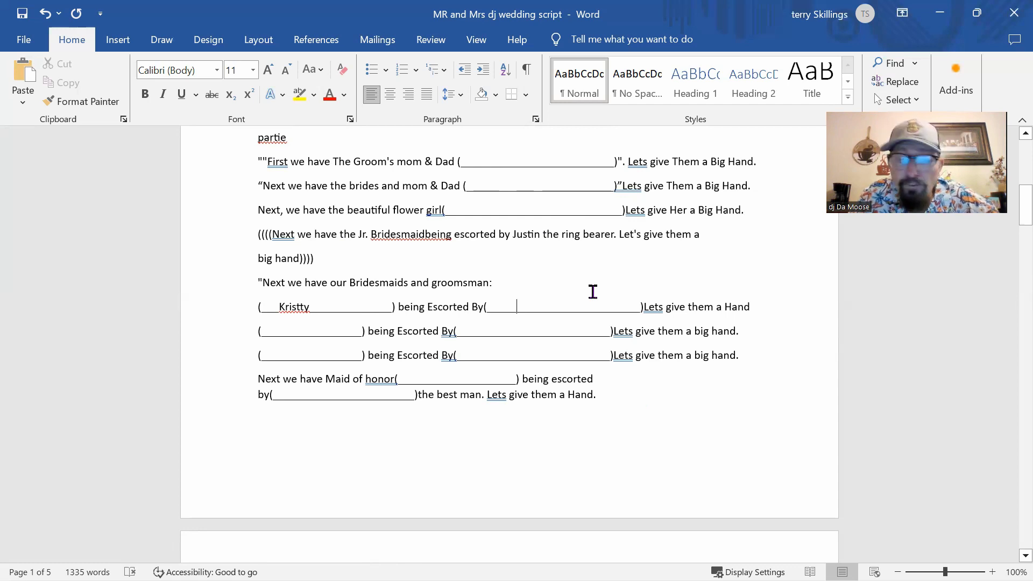
{"action": "type", "text": "Sami"}
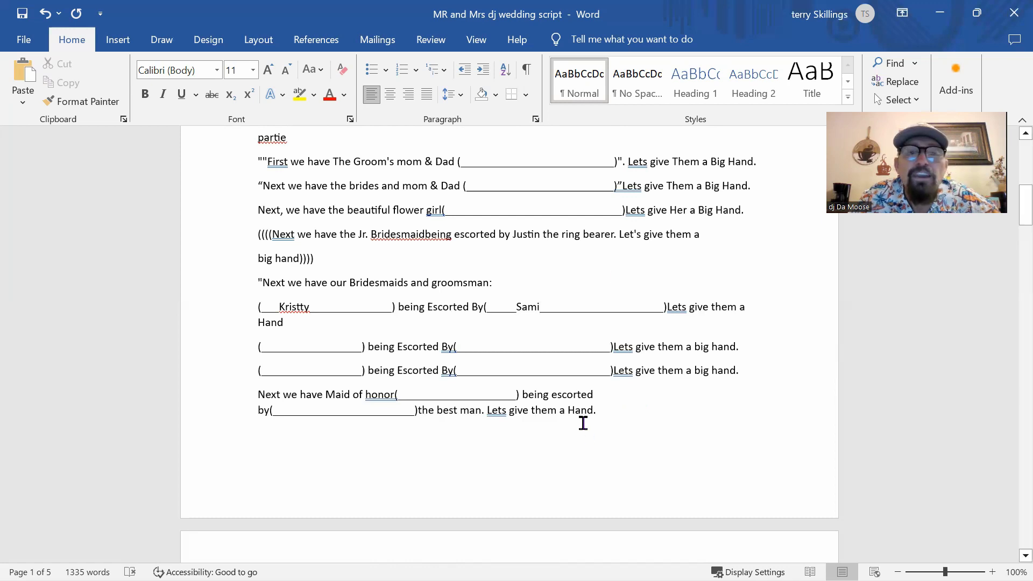
{"action": "left_click", "coordinate": [425, 383]}
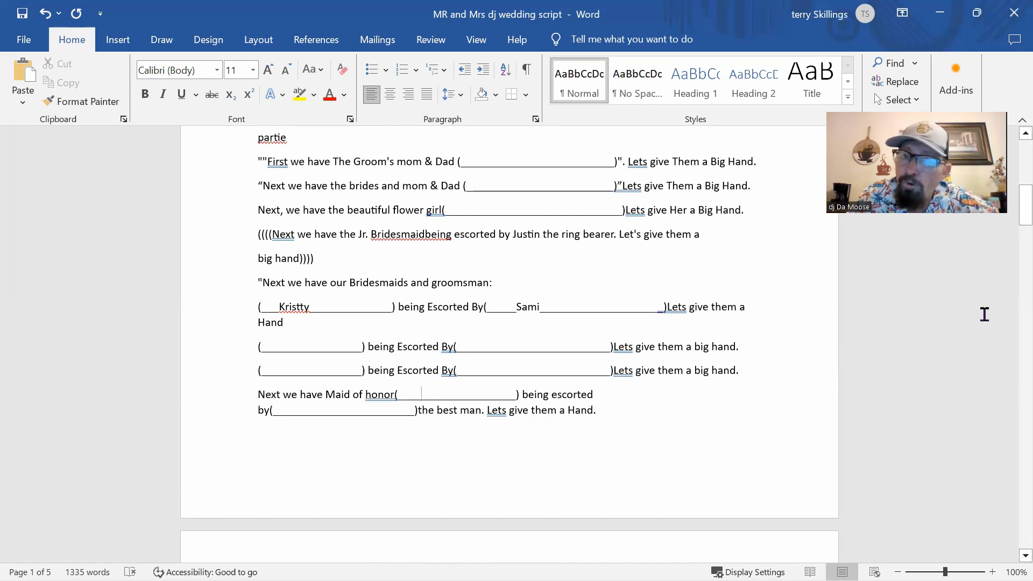
{"action": "left_click_drag", "start_coordinate": [1010, 207], "coordinate": [1010, 213]}
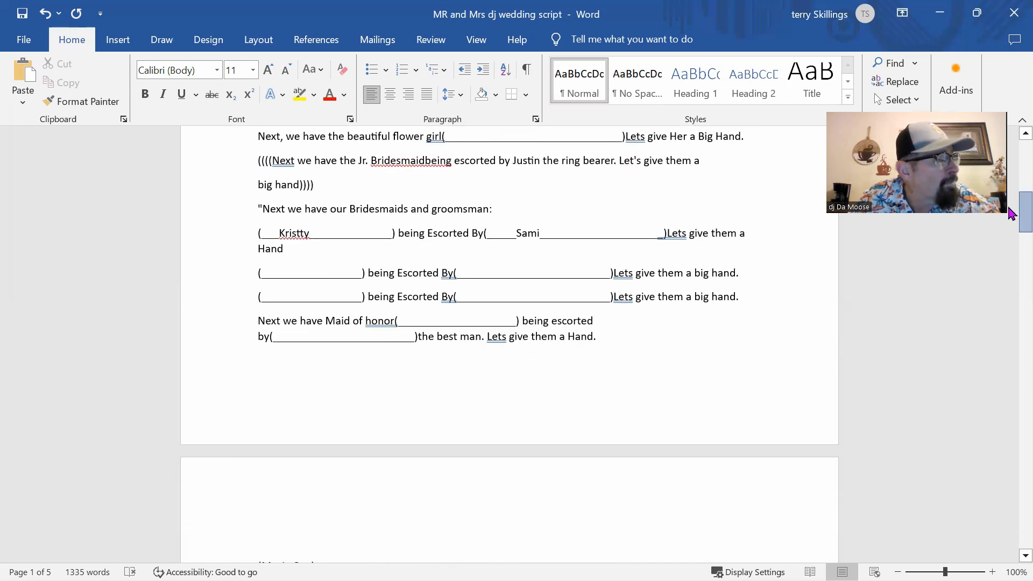
{"action": "left_click_drag", "start_coordinate": [1010, 214], "coordinate": [1010, 251]}
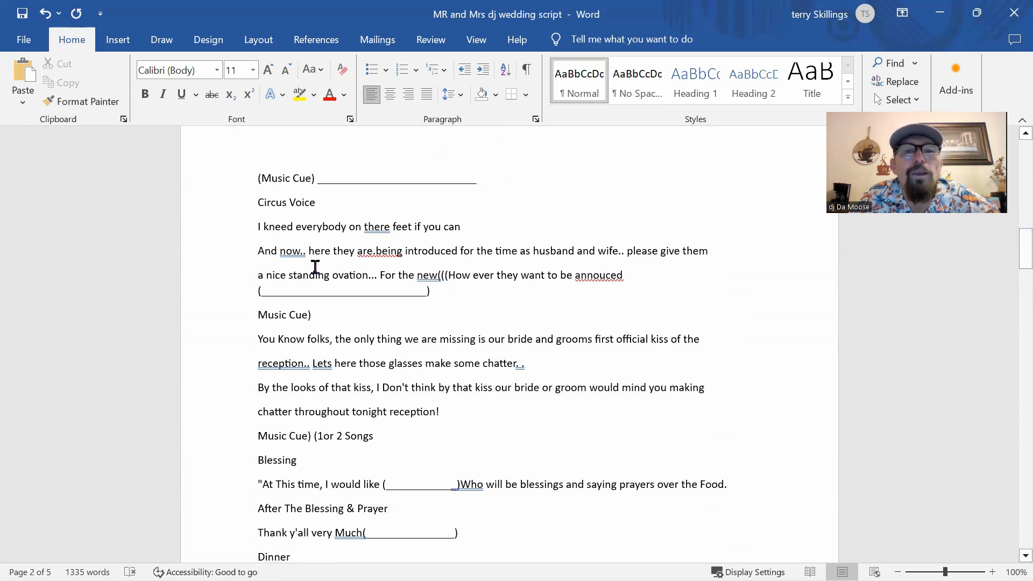
{"action": "left_click", "coordinate": [335, 178]}
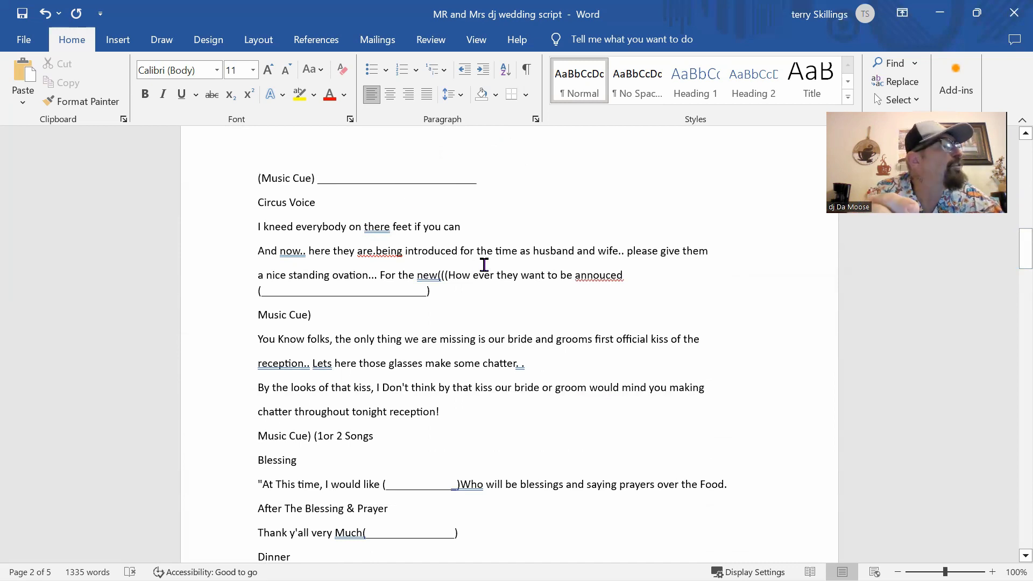
{"action": "type", "text": "Mar"}
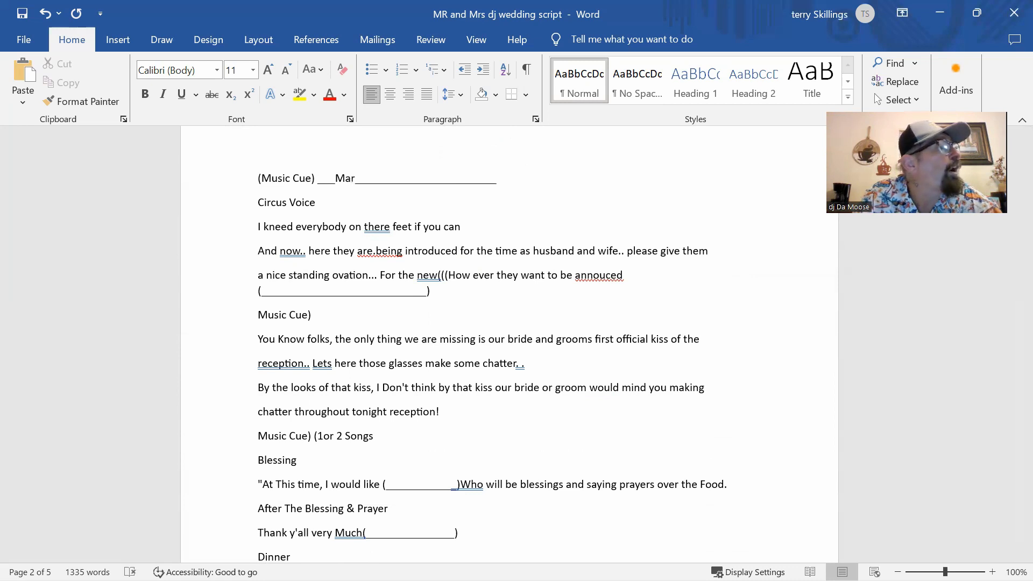
{"action": "type", "text": "i"}
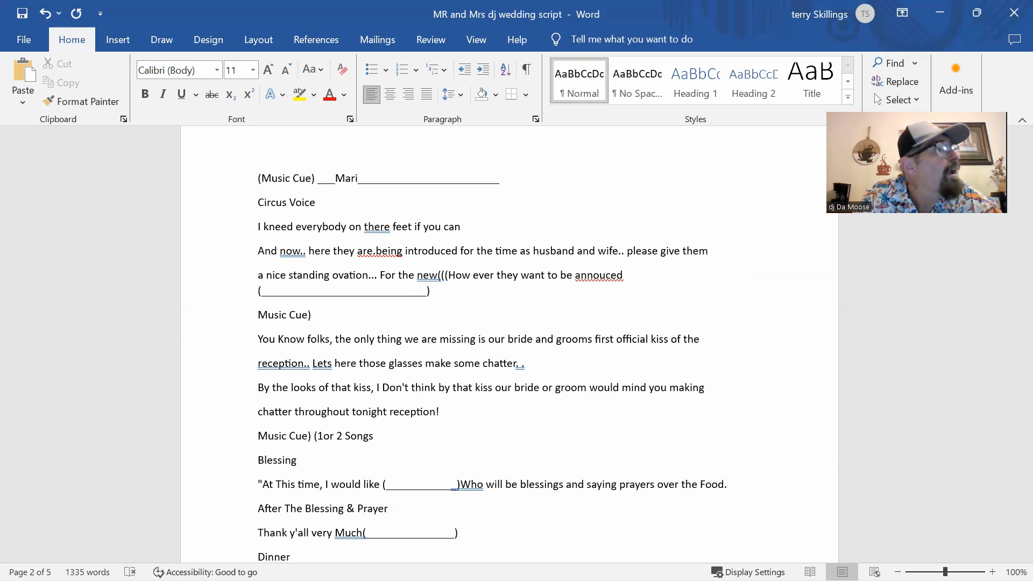
{"action": "type", "text": "ach"}
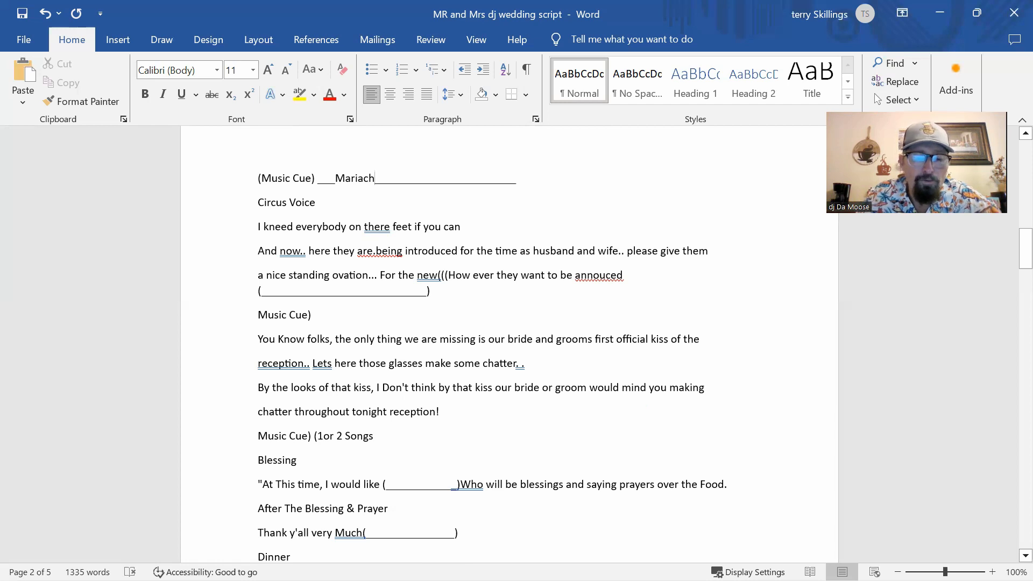
{"action": "type", "text": " Group"}
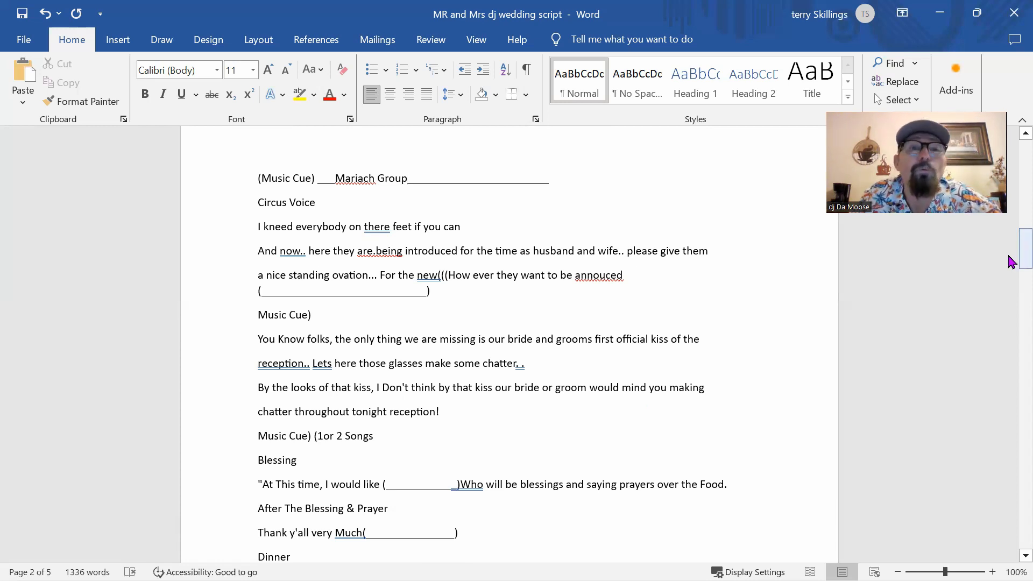
{"action": "left_click_drag", "start_coordinate": [1011, 262], "coordinate": [1012, 263]}
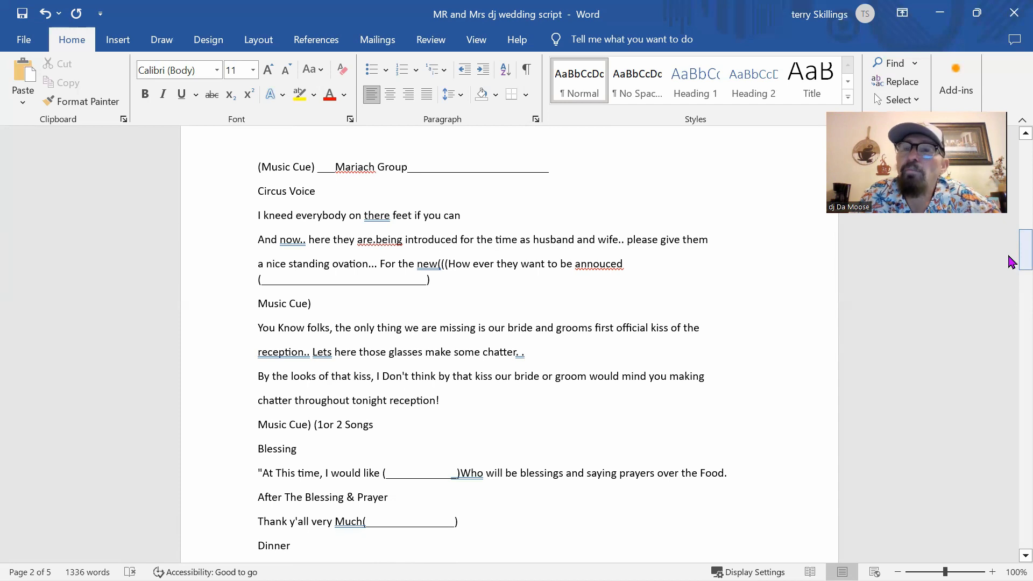
Step: Type the couple's chosen announcement name into the grand-entrance blank
{"action": "left_click_drag", "start_coordinate": [1011, 264], "coordinate": [1011, 266]}
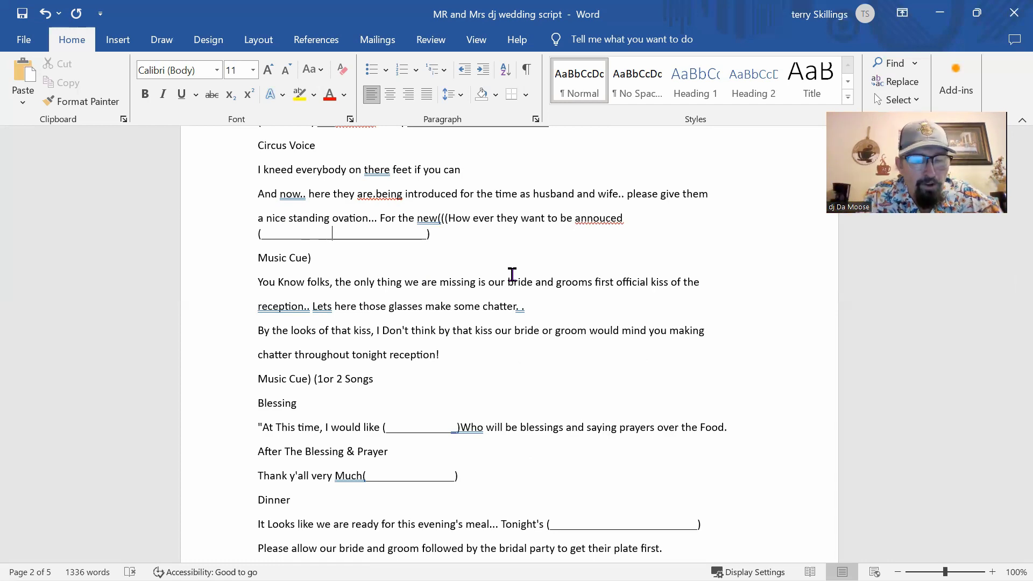
{"action": "type", "text": "The"}
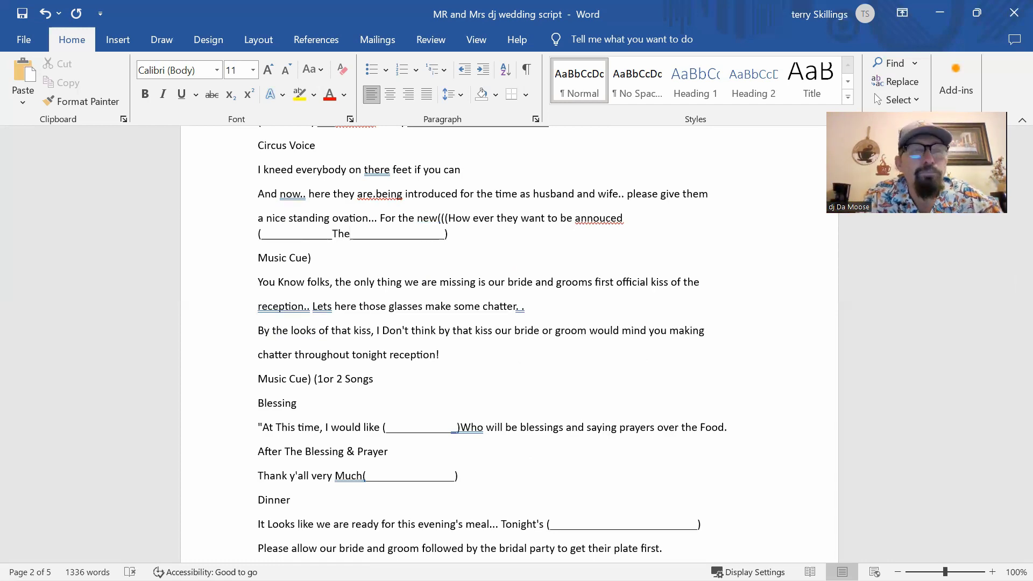
{"action": "type", "text": " Ka"}
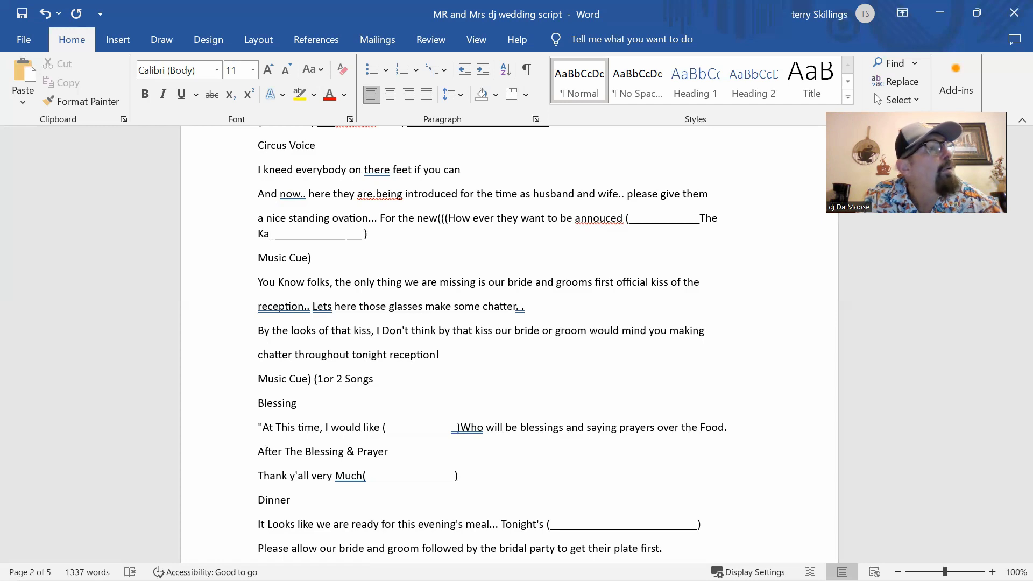
{"action": "type", "text": "yats"}
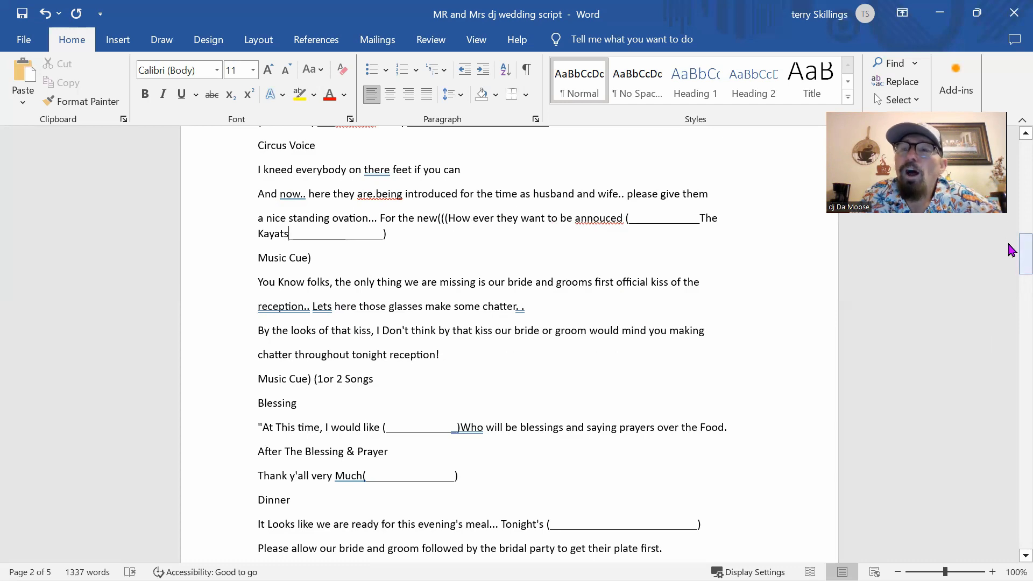
{"action": "left_click_drag", "start_coordinate": [1011, 250], "coordinate": [1011, 269]}
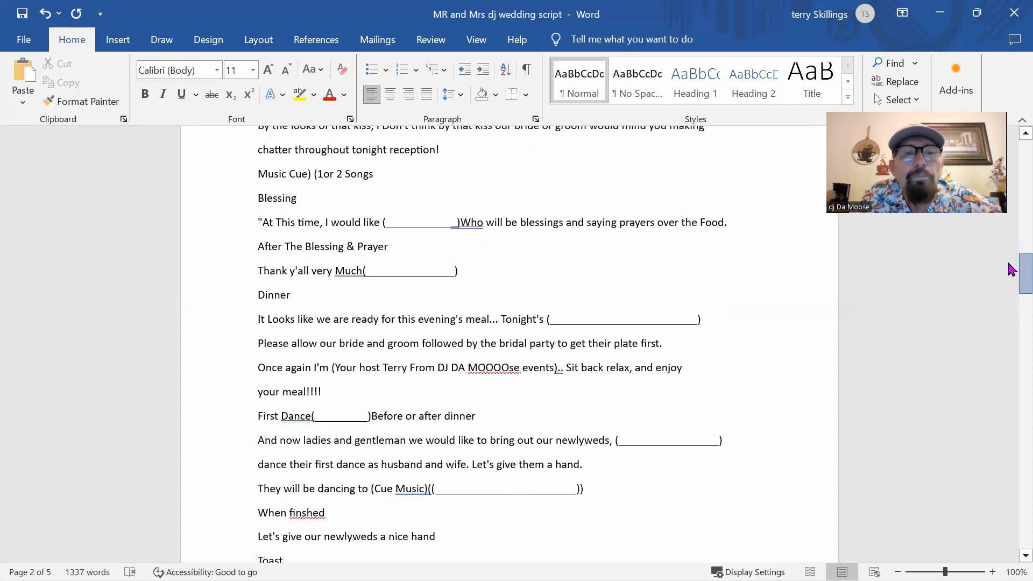
Step: Enter 'Family Style' in the blank on the Tonight's dinner line
{"action": "left_click_drag", "start_coordinate": [1011, 269], "coordinate": [1011, 278]}
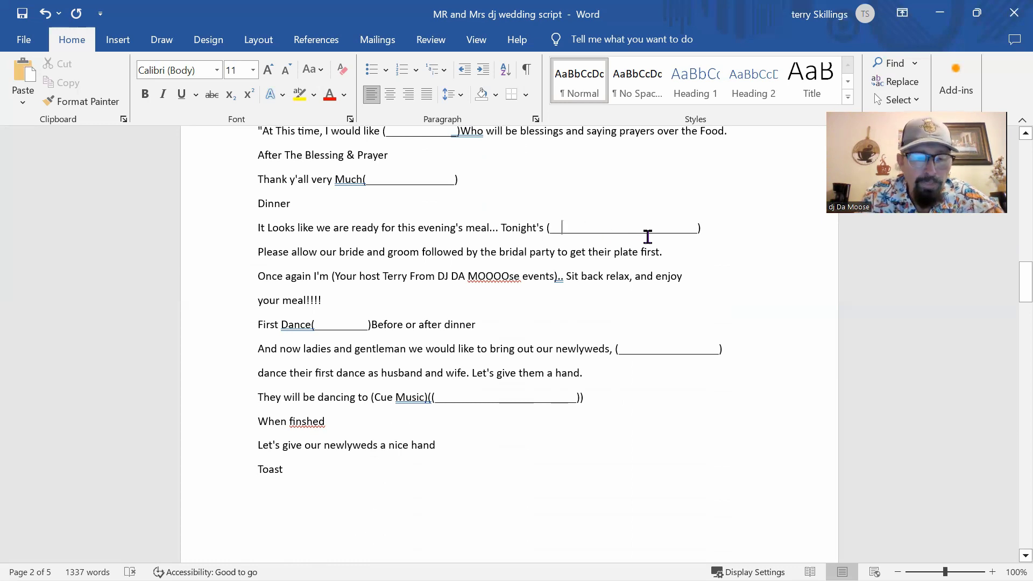
{"action": "type", "text": "Fami"}
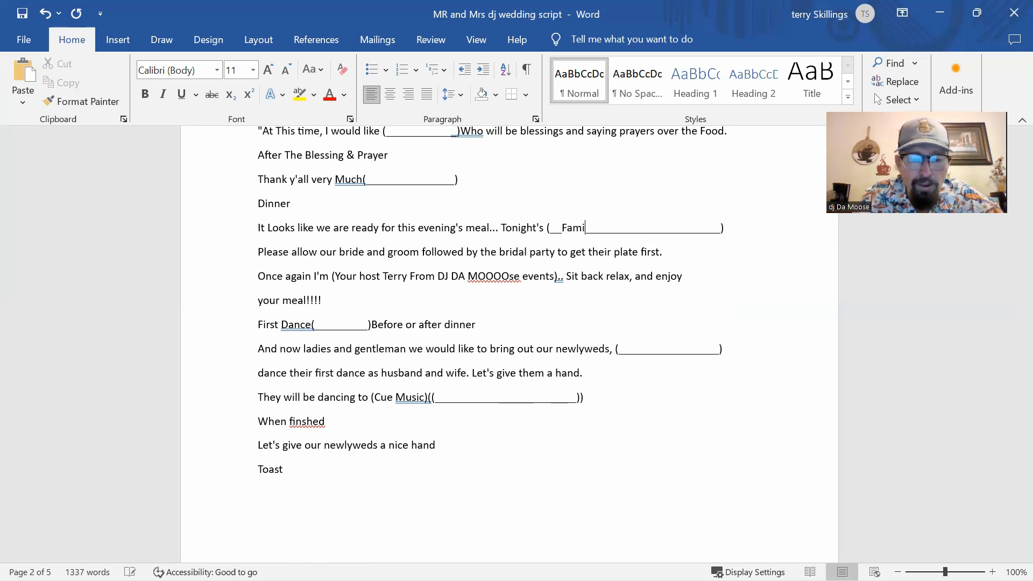
{"action": "type", "text": "ly St"}
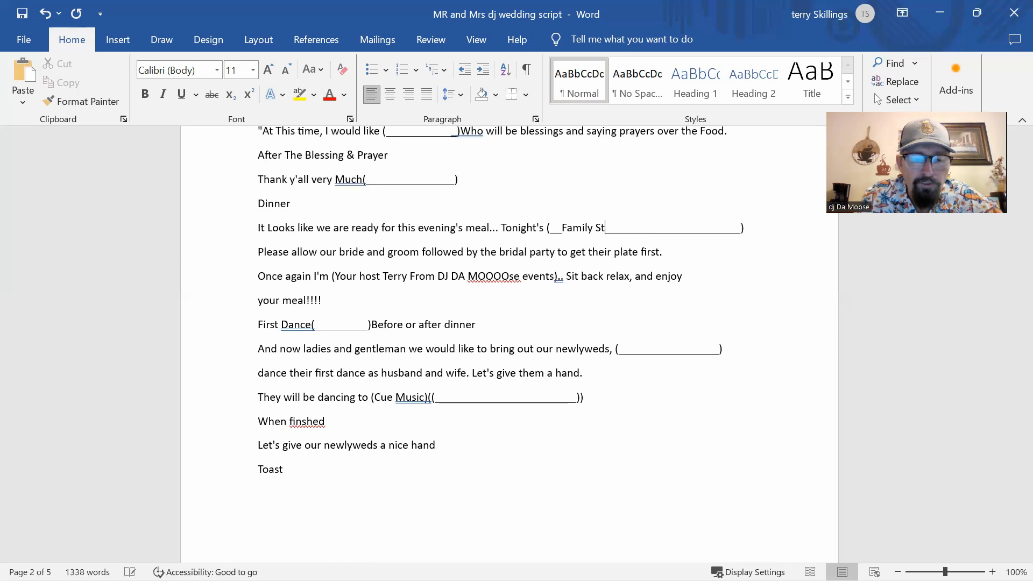
{"action": "type", "text": "yle"}
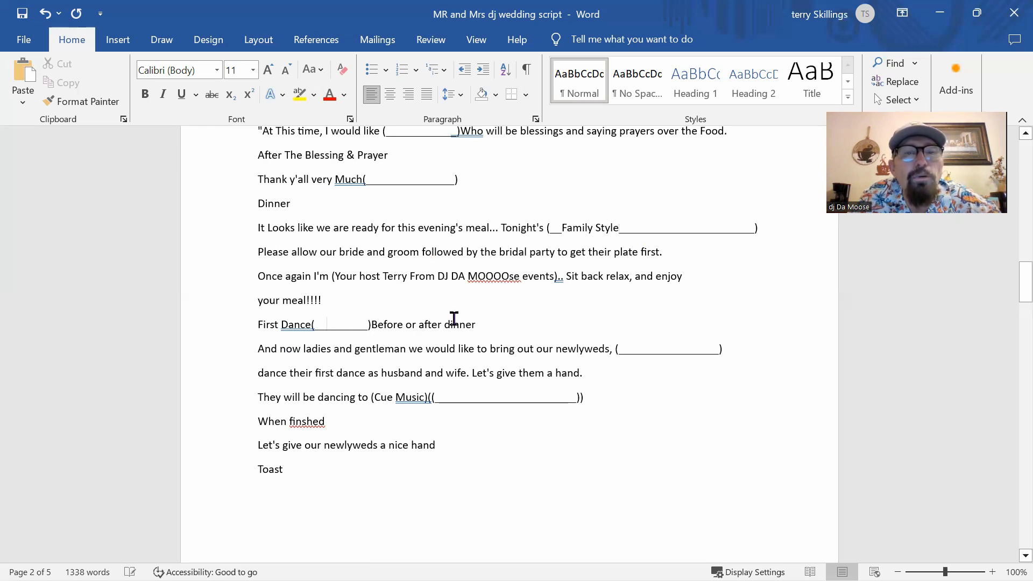
Step: Highlight 'after dinner' in yellow on the First Dance line and enter the song 'Amazed'
{"action": "left_click_drag", "start_coordinate": [472, 318], "coordinate": [415, 318]}
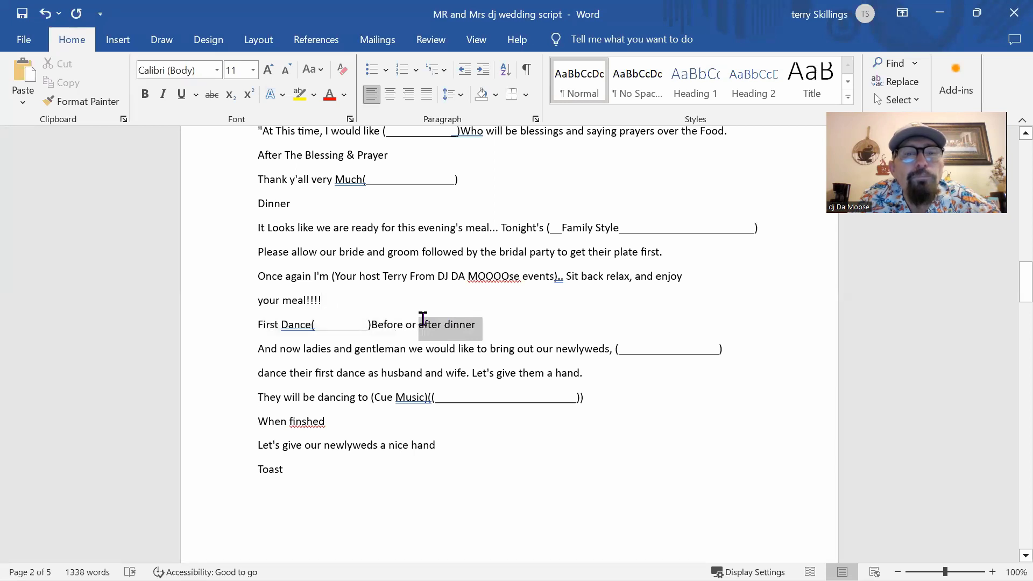
{"action": "left_click_drag", "start_coordinate": [422, 318], "coordinate": [420, 321]}
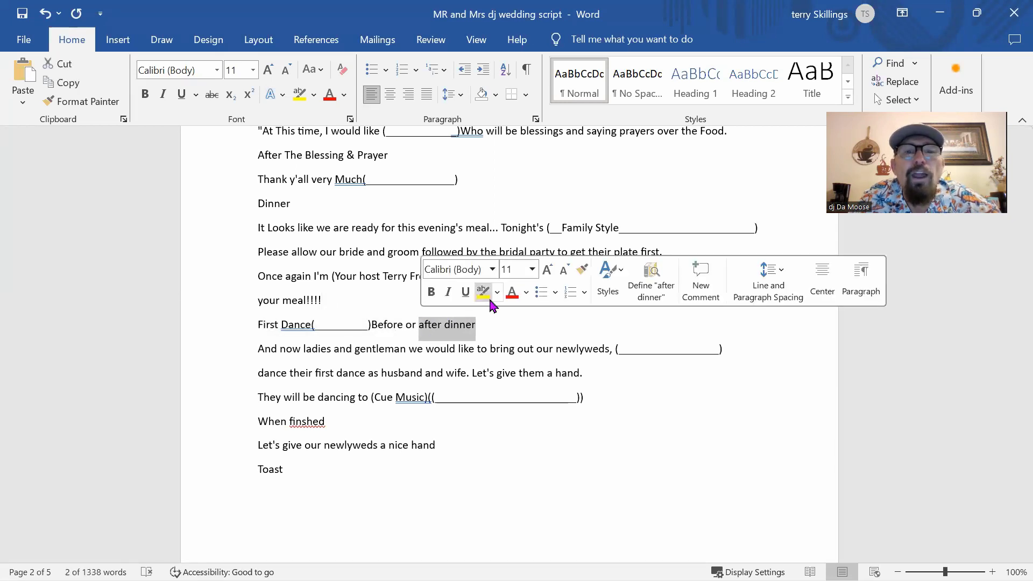
{"action": "left_click", "coordinate": [483, 292]}
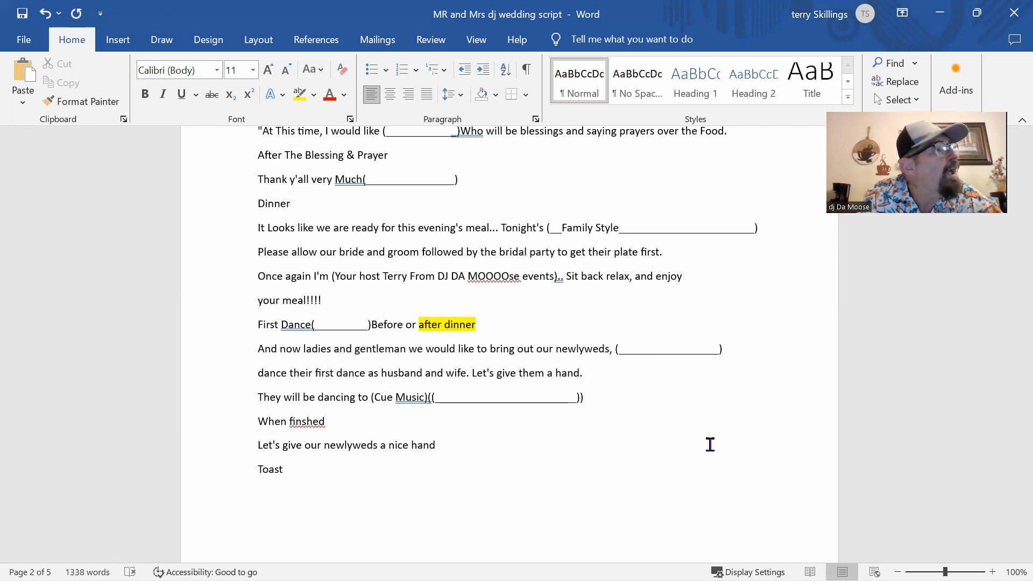
{"action": "type", "text": "Ama"}
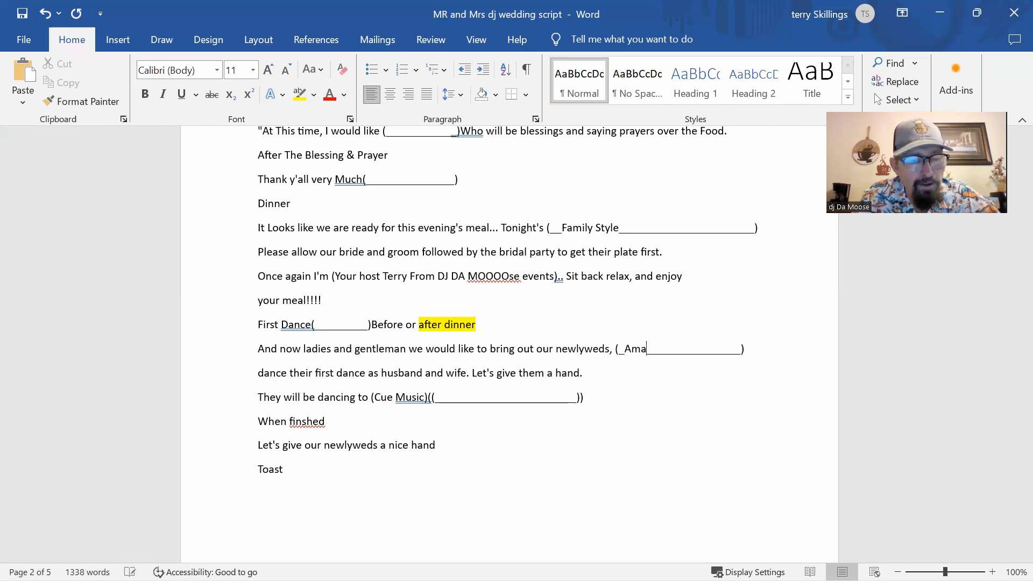
{"action": "type", "text": "zed"}
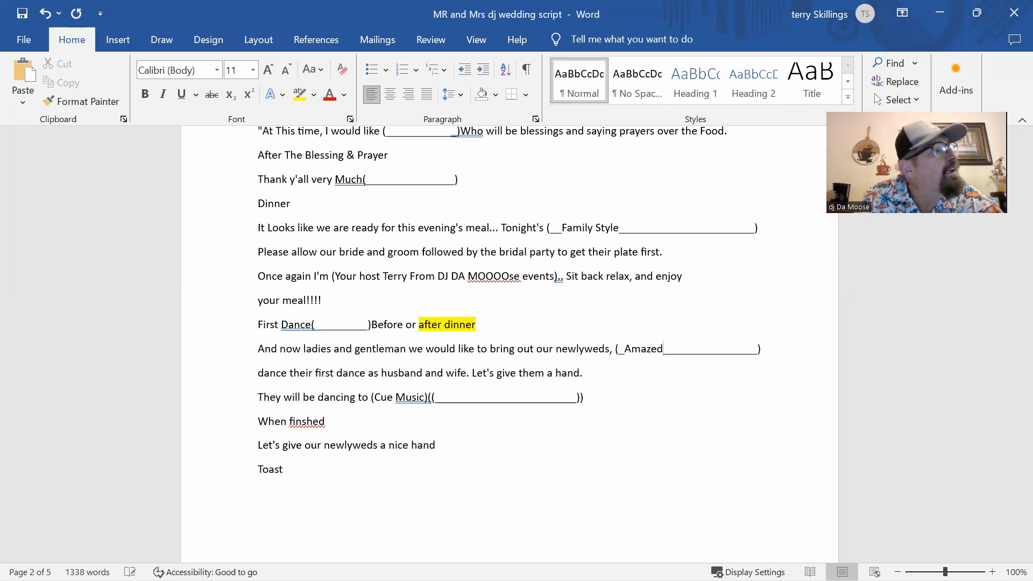
Step: Complete 'Amazed By Lonestar' in the newlyweds blank and select the typed title
{"action": "key", "text": "shift+Return"}
{"action": "type", "text": "By Lon"}
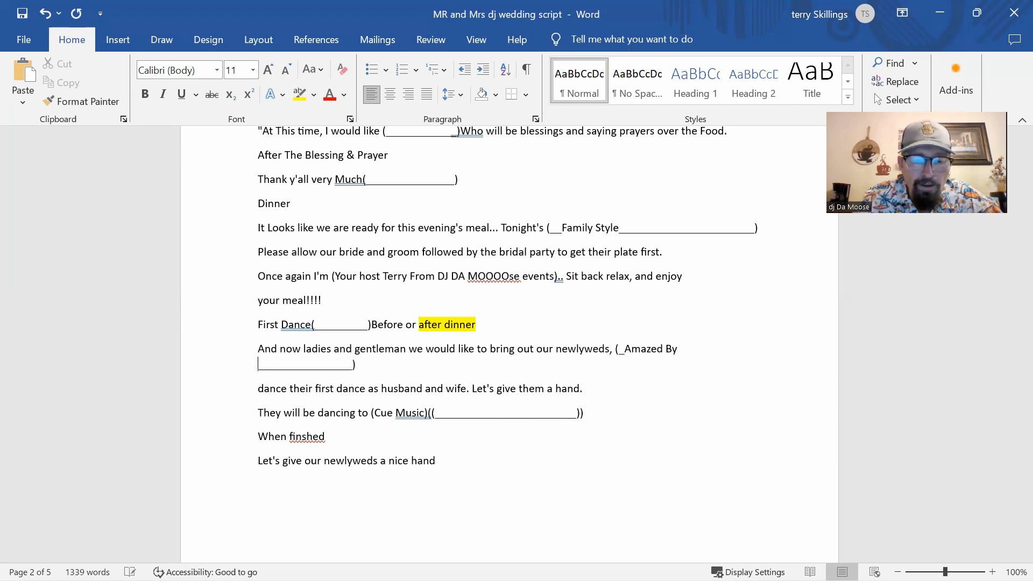
{"action": "type", "text": "e"}
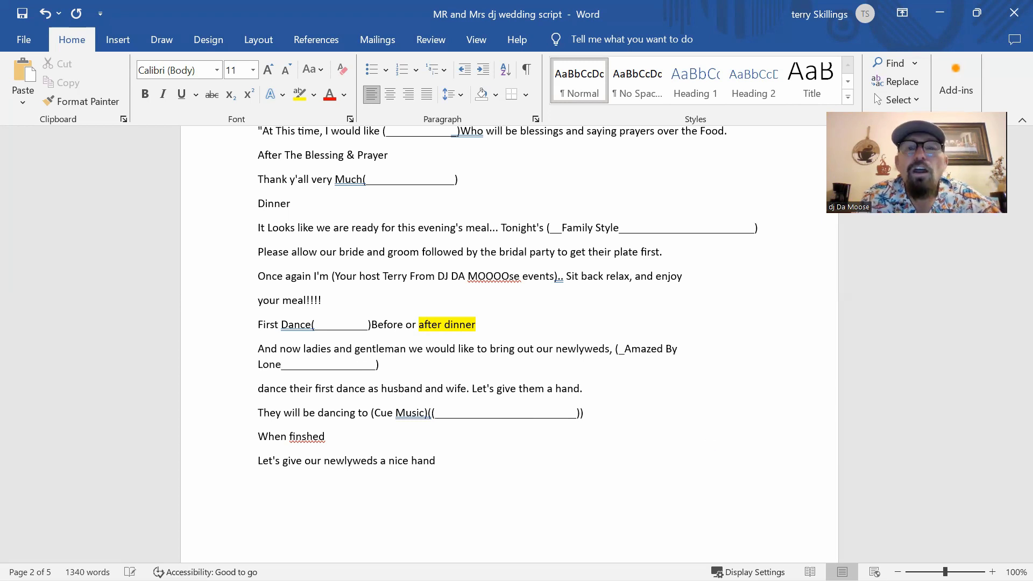
{"action": "type", "text": "star"}
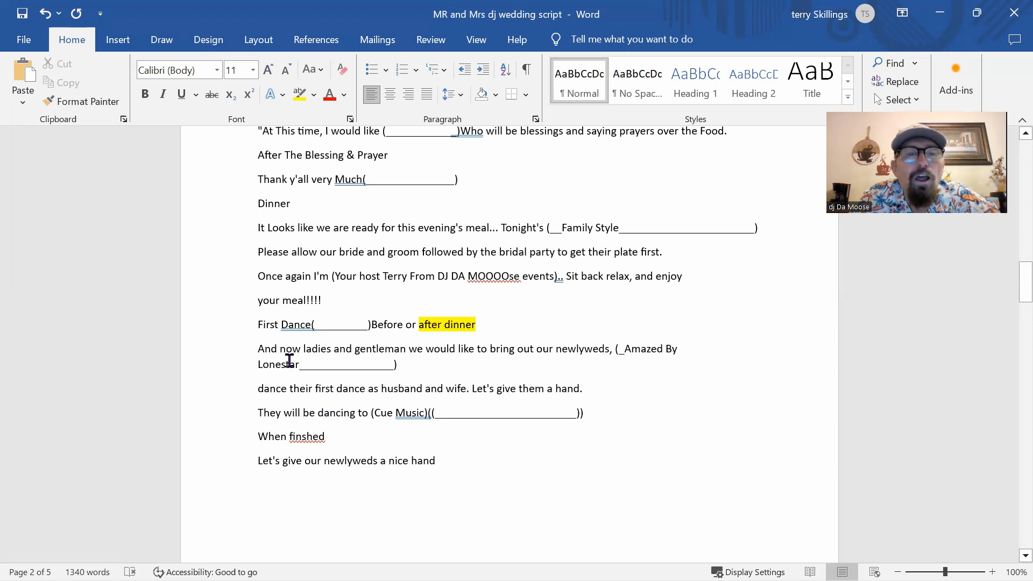
{"action": "left_click_drag", "start_coordinate": [300, 364], "coordinate": [635, 352]}
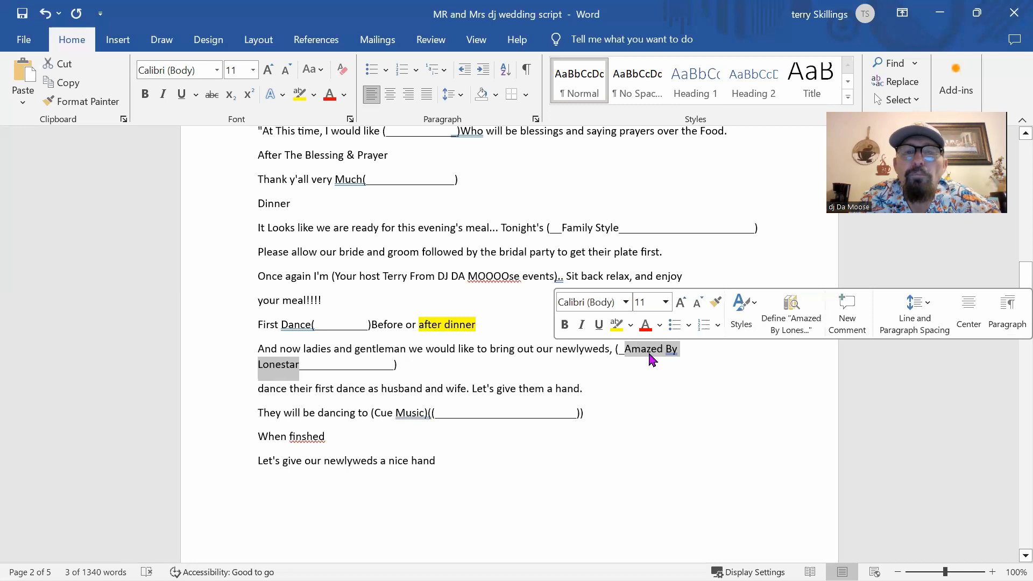
{"action": "left_click", "coordinate": [649, 355]}
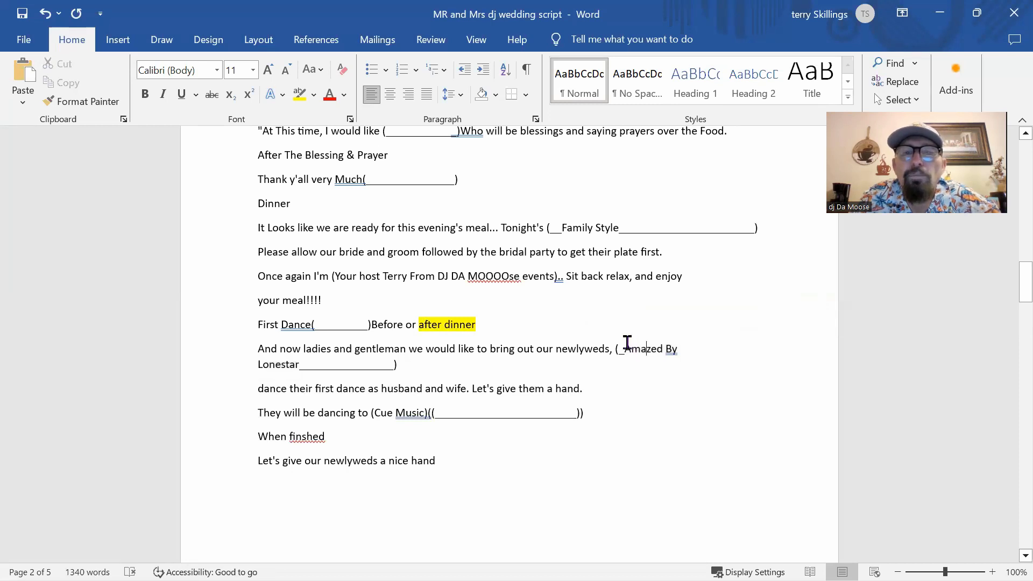
Step: Cut the song title and paste it as plain text into the Cue Music blank
{"action": "left_click_drag", "start_coordinate": [632, 350], "coordinate": [295, 364]}
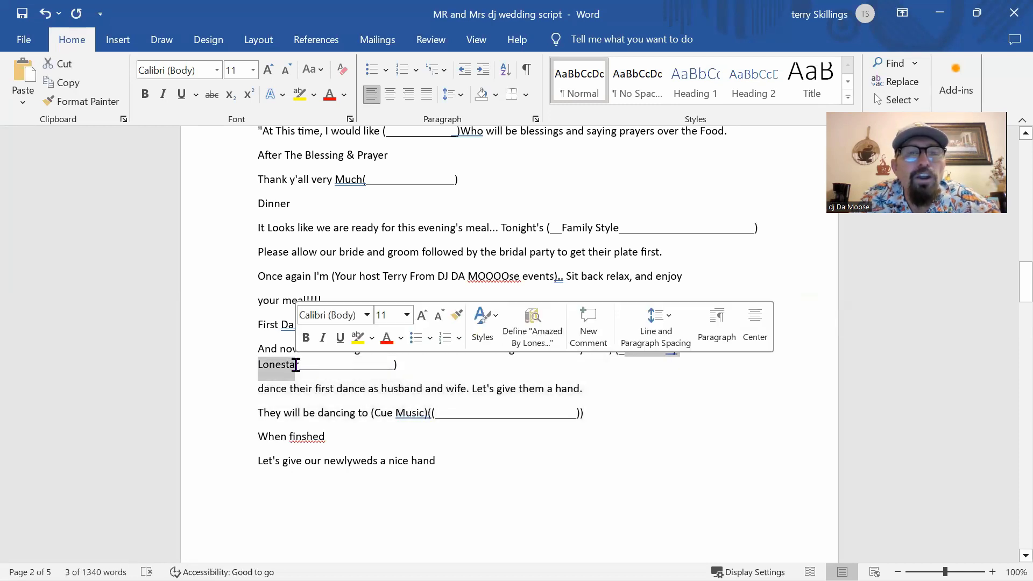
{"action": "right_click", "coordinate": [294, 370]}
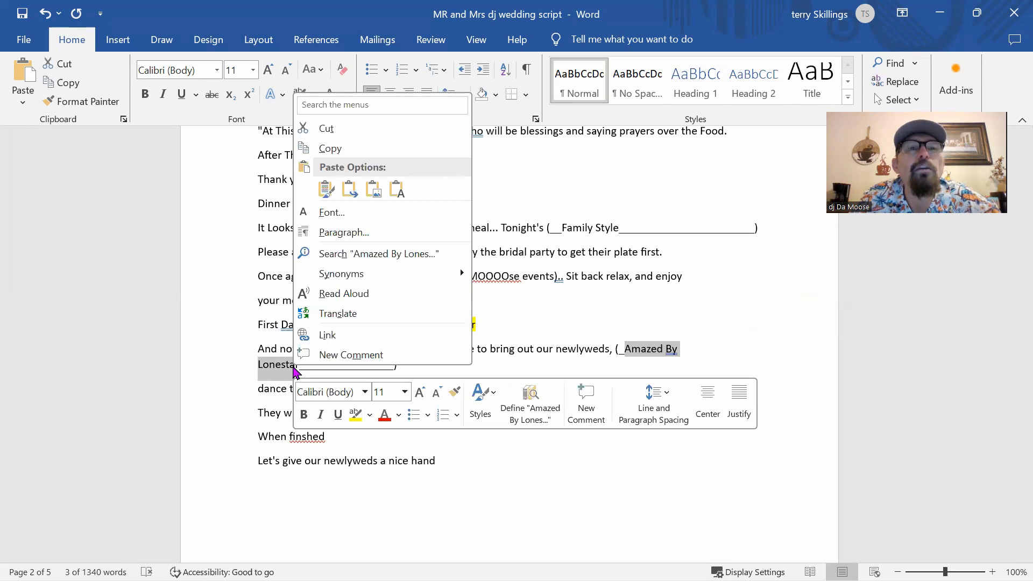
{"action": "left_click", "coordinate": [357, 132]}
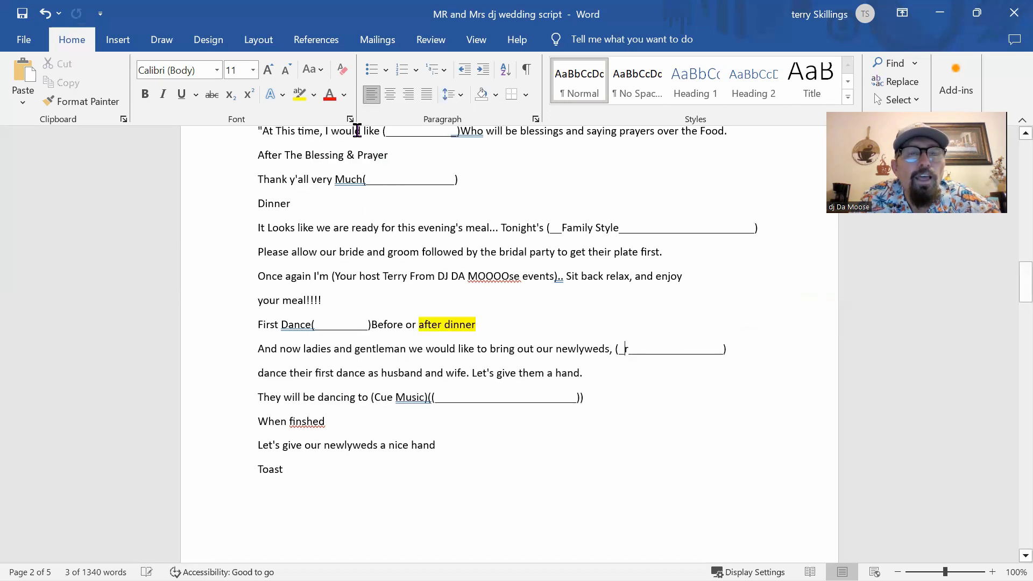
{"action": "right_click", "coordinate": [448, 395]}
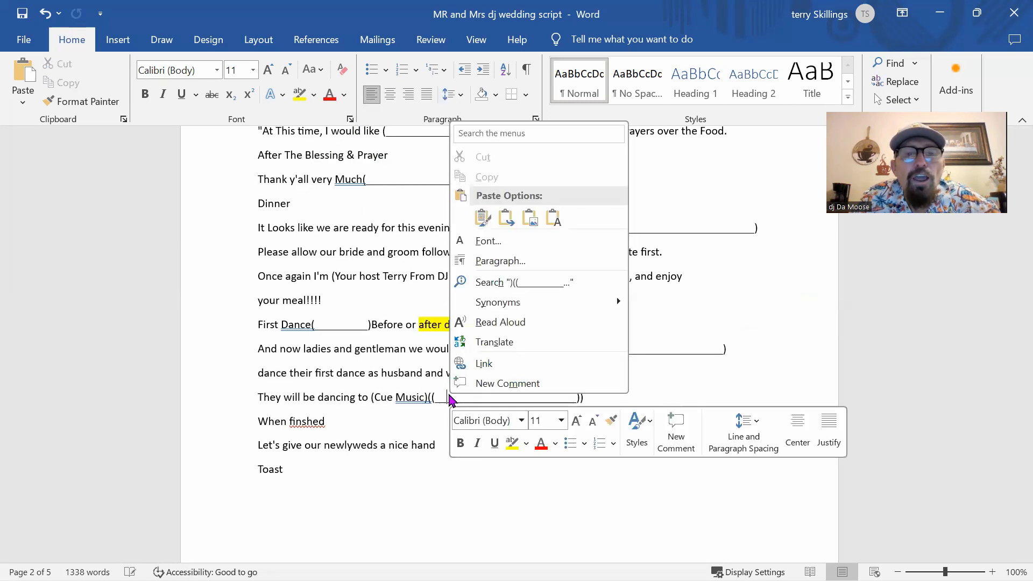
{"action": "left_click", "coordinate": [557, 221]}
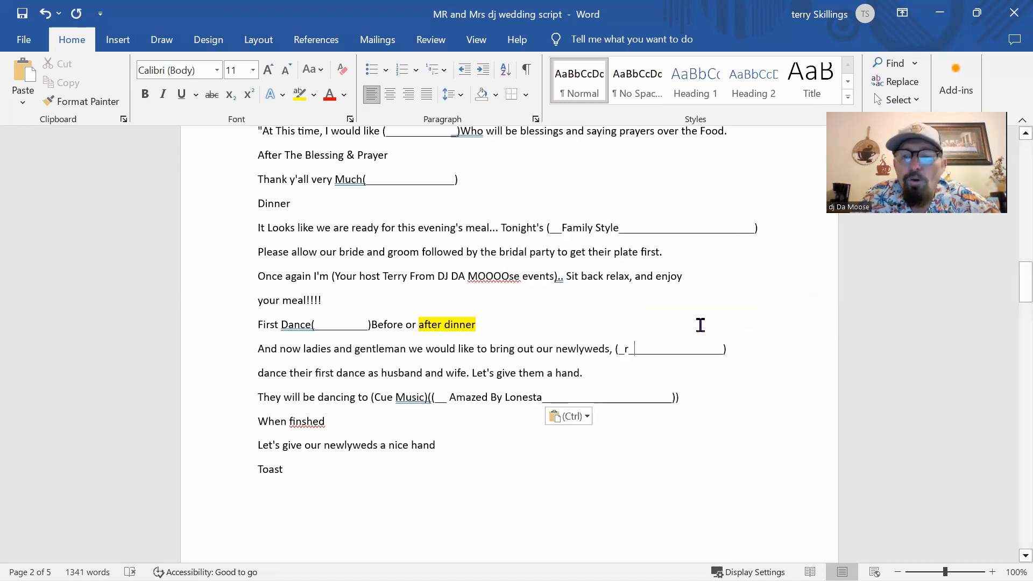
Step: Type the couple's name into the newlyweds blank, correcting a typo
{"action": "key", "text": "BackSpace"}
{"action": "key", "text": "BackSpace"}
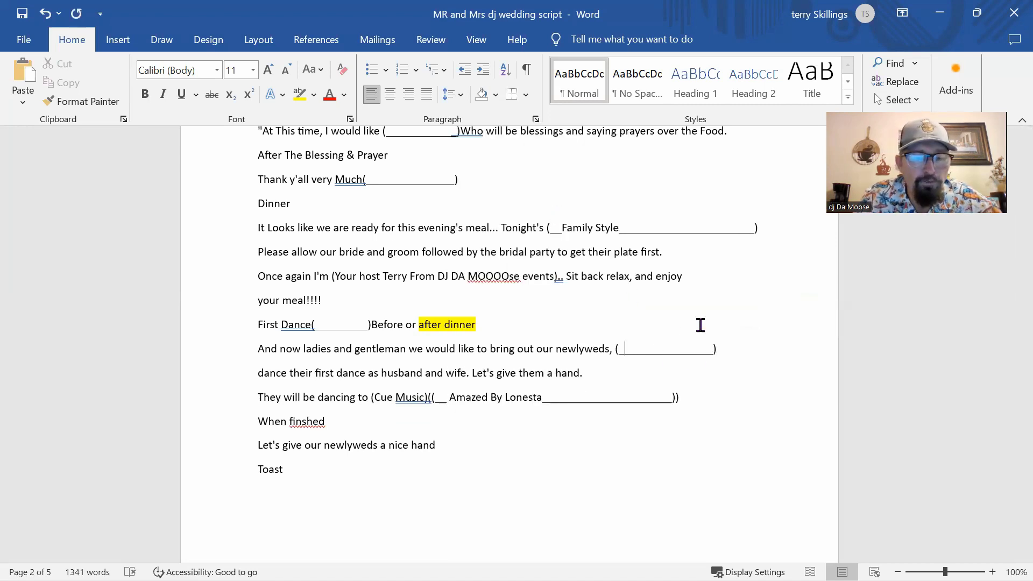
{"action": "type", "text": "The Kay_"}
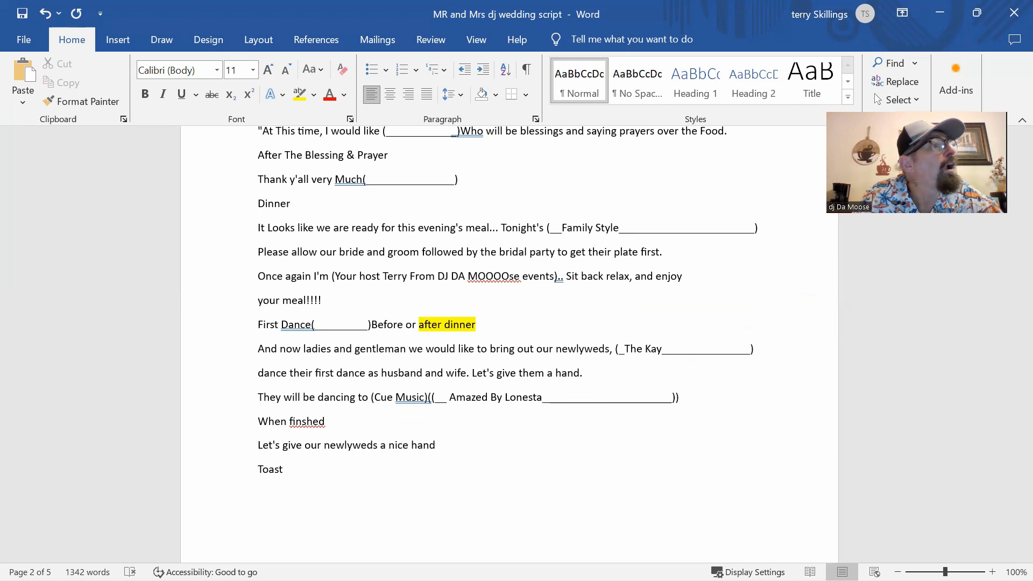
{"action": "key", "text": "BackSpace"}
{"action": "key", "text": "BackSpace"}
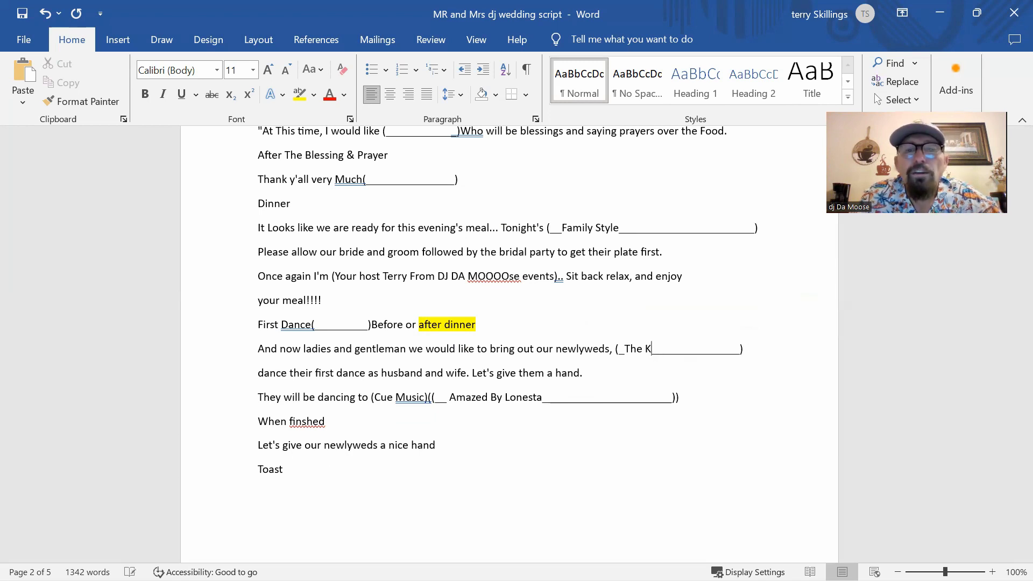
{"action": "type", "text": "ha"}
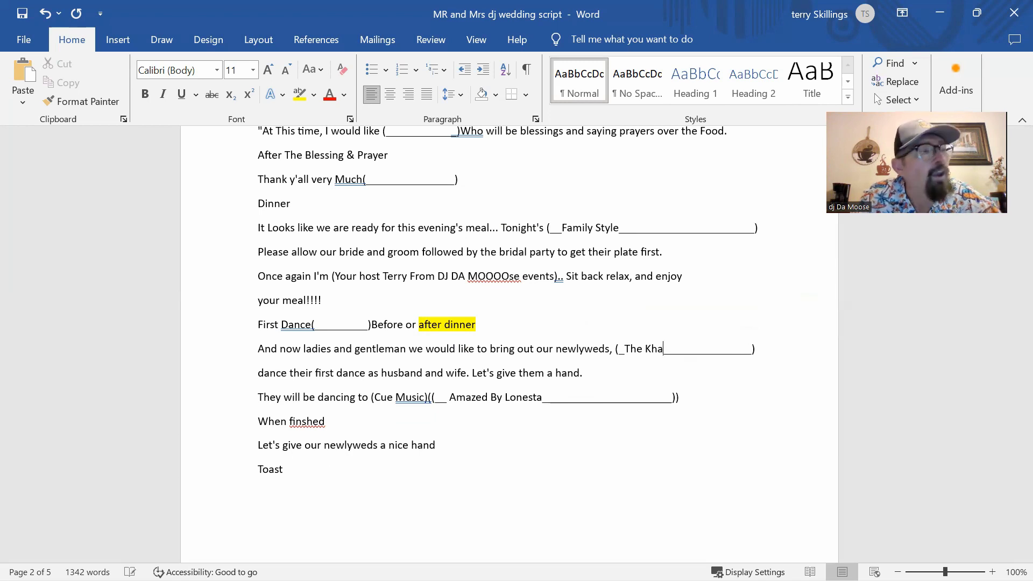
{"action": "type", "text": "yats"}
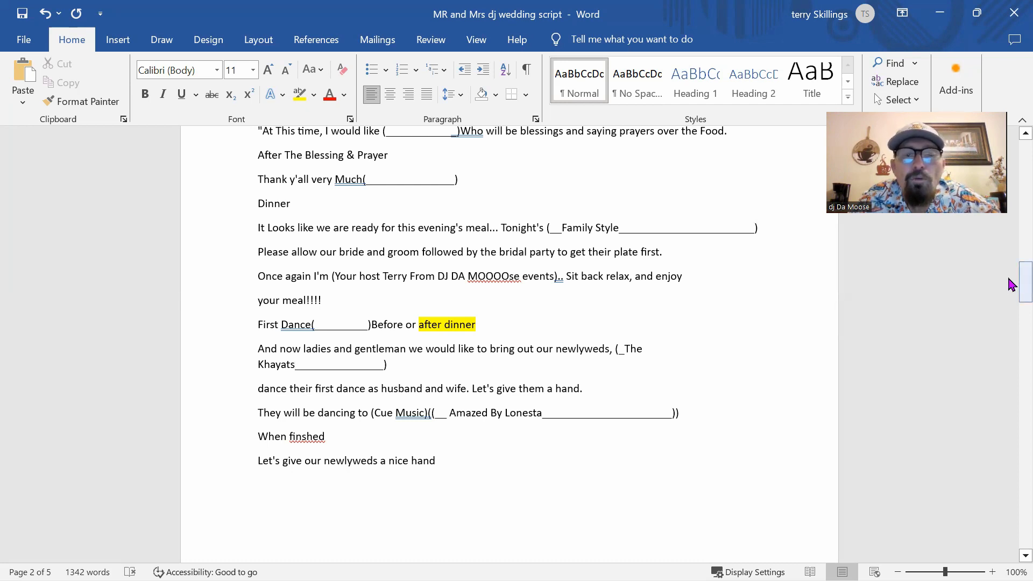
Step: Scroll down to the Toast section at the top of page 3
{"action": "left_click_drag", "start_coordinate": [1009, 285], "coordinate": [1008, 317]}
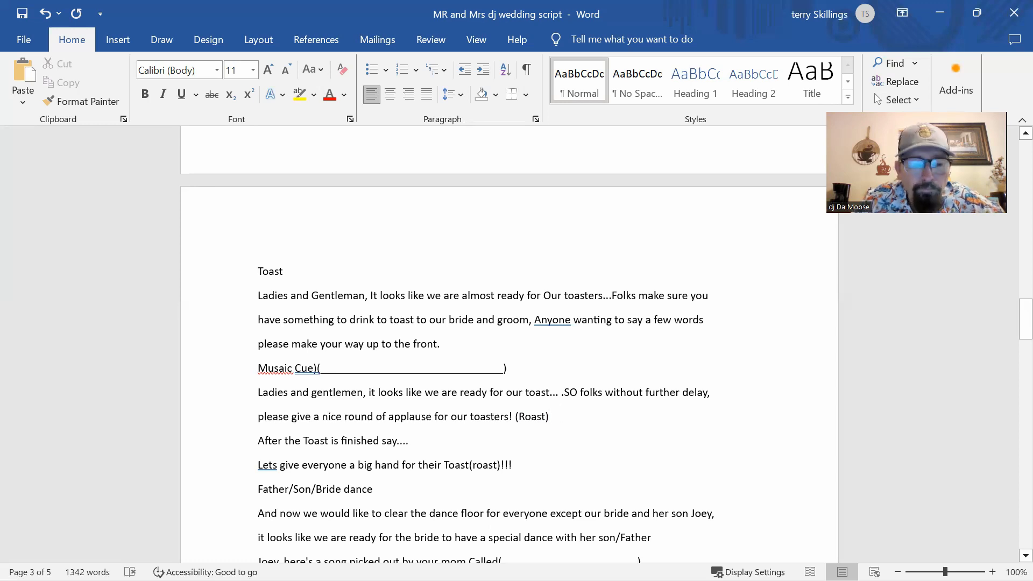
Step: Enter the toaster's name with '(matron of Honor)' after (Roast), then select the Father/Son/Bride dance heading
{"action": "type", "text": "(J"}
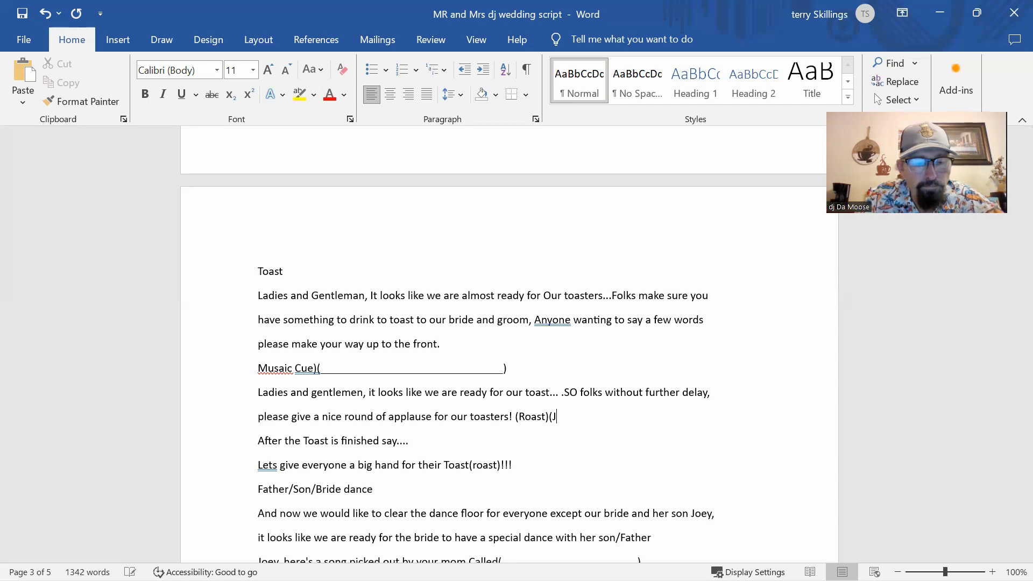
{"action": "type", "text": "ackie"}
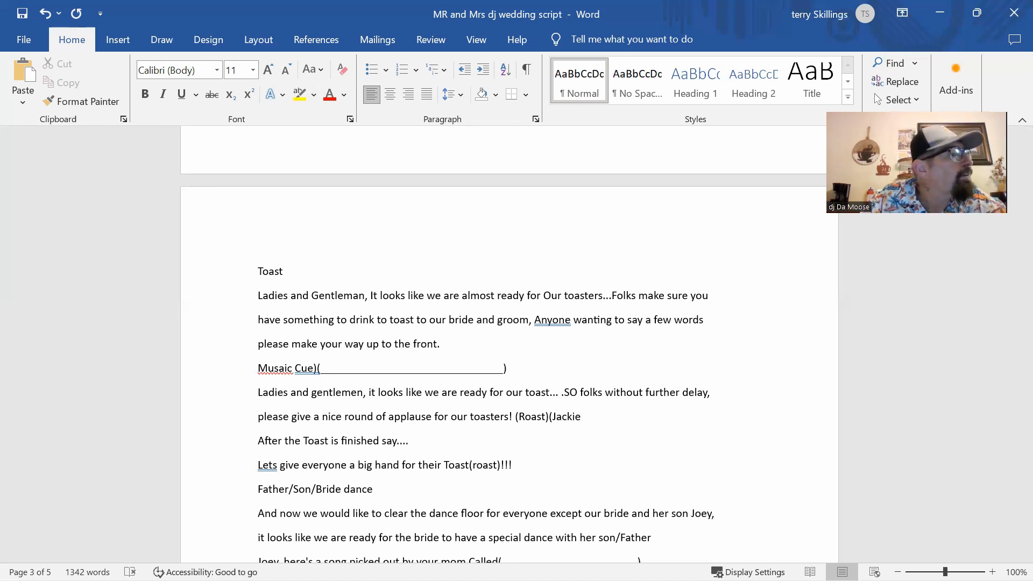
{"action": "type", "text": " (ma"}
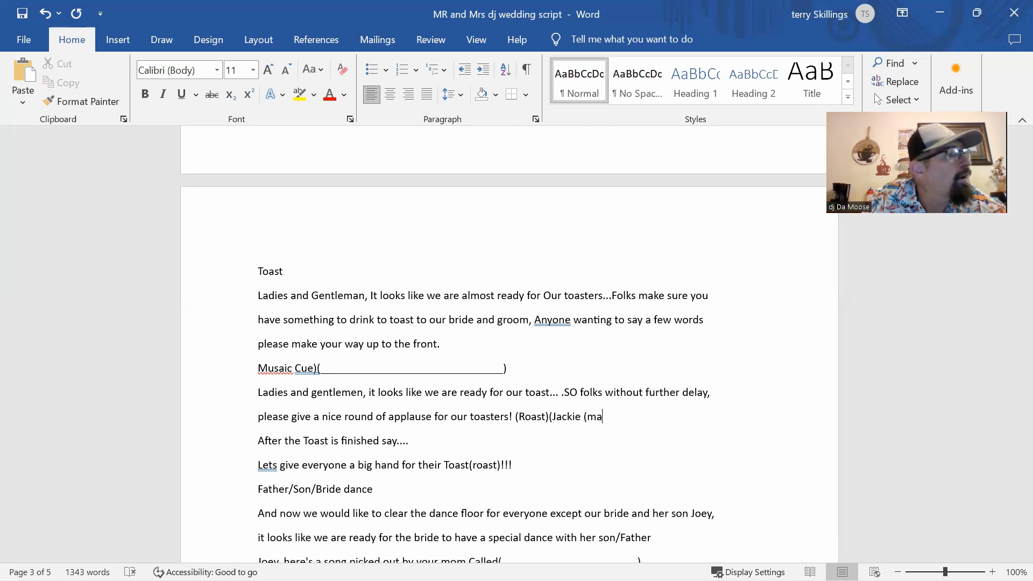
{"action": "type", "text": "tr"}
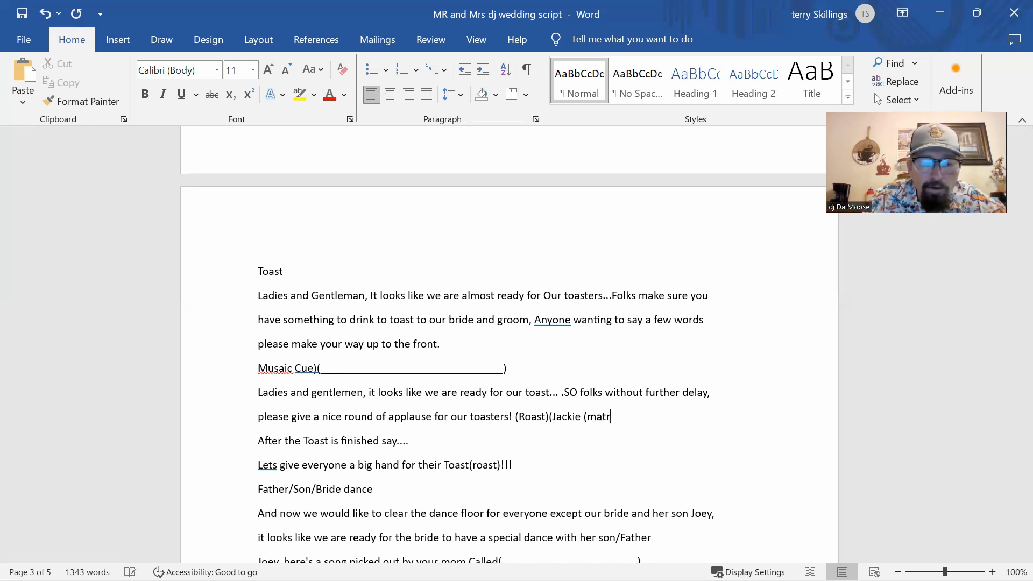
{"action": "type", "text": "on o"}
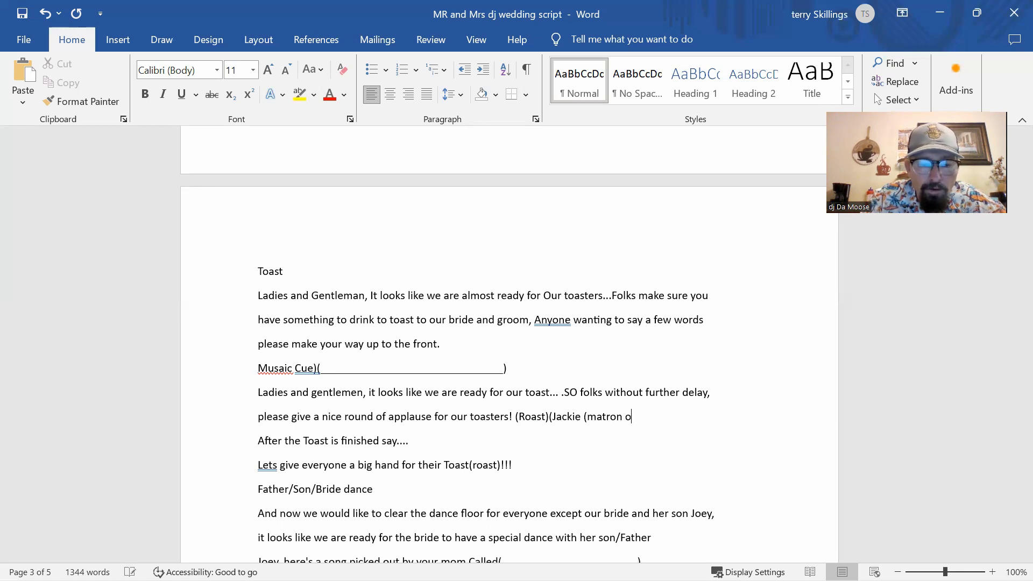
{"action": "type", "text": "f H"}
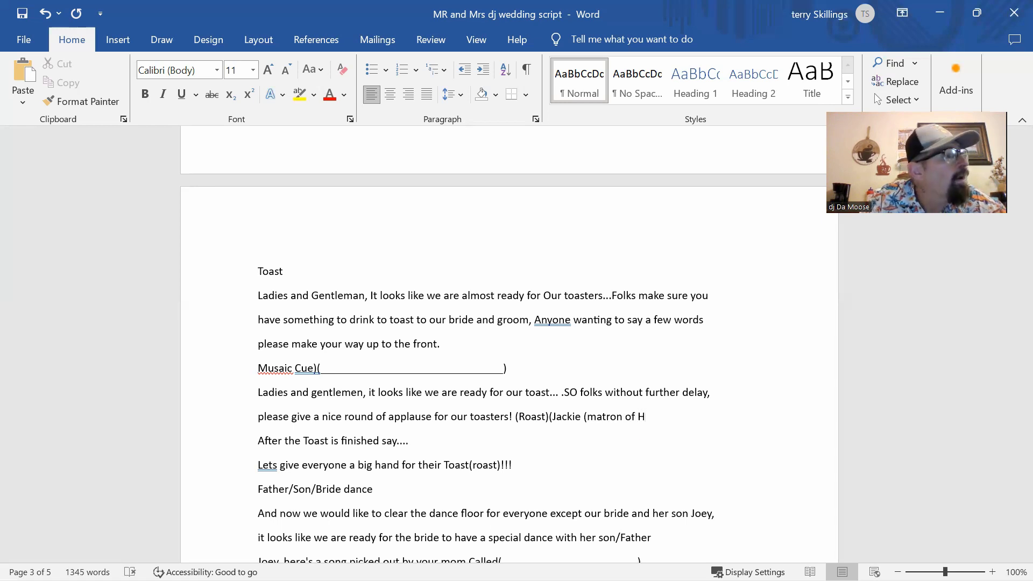
{"action": "type", "text": "onor"}
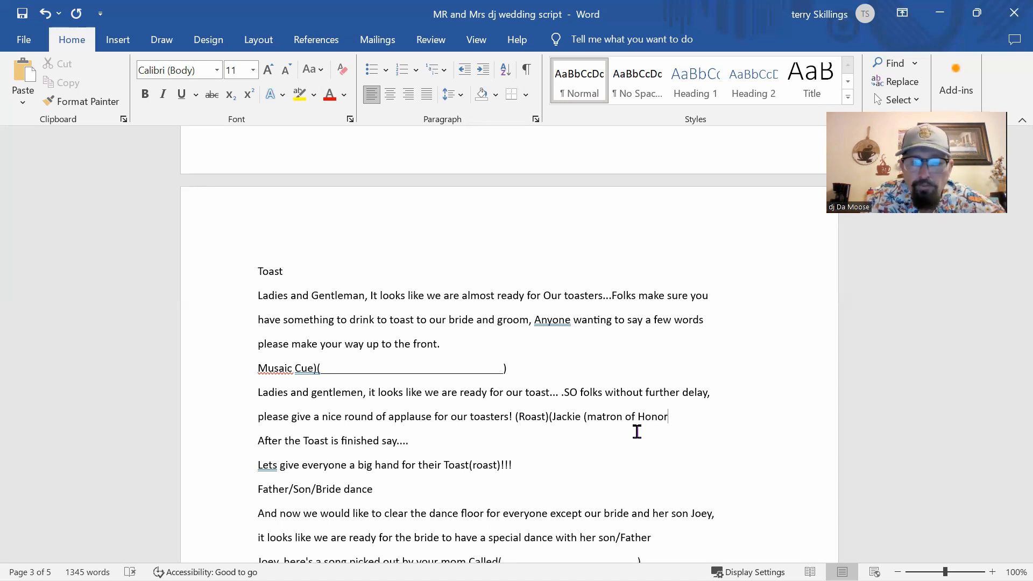
{"action": "type", "text": ")"}
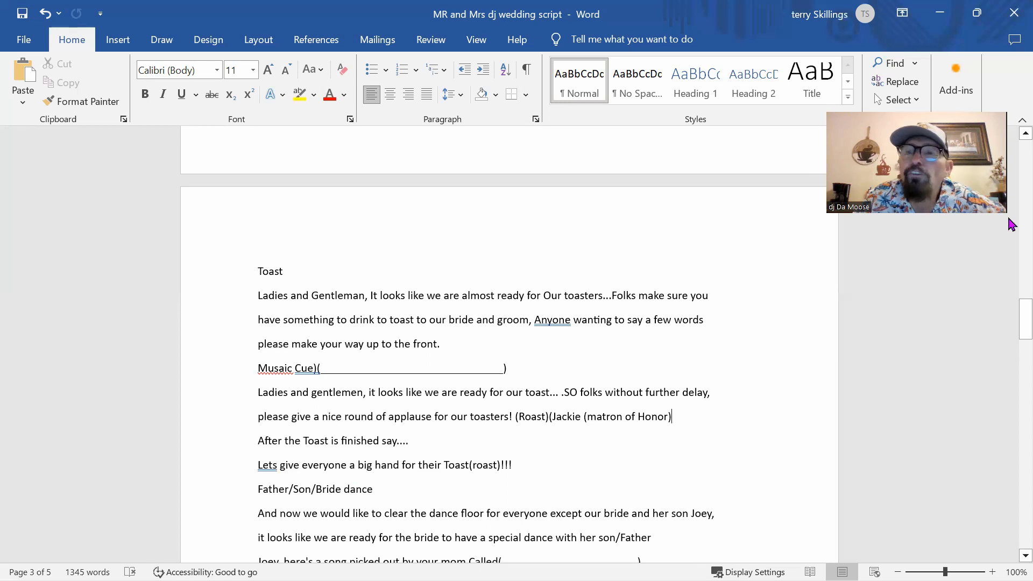
{"action": "left_click_drag", "start_coordinate": [1009, 314], "coordinate": [1010, 341]}
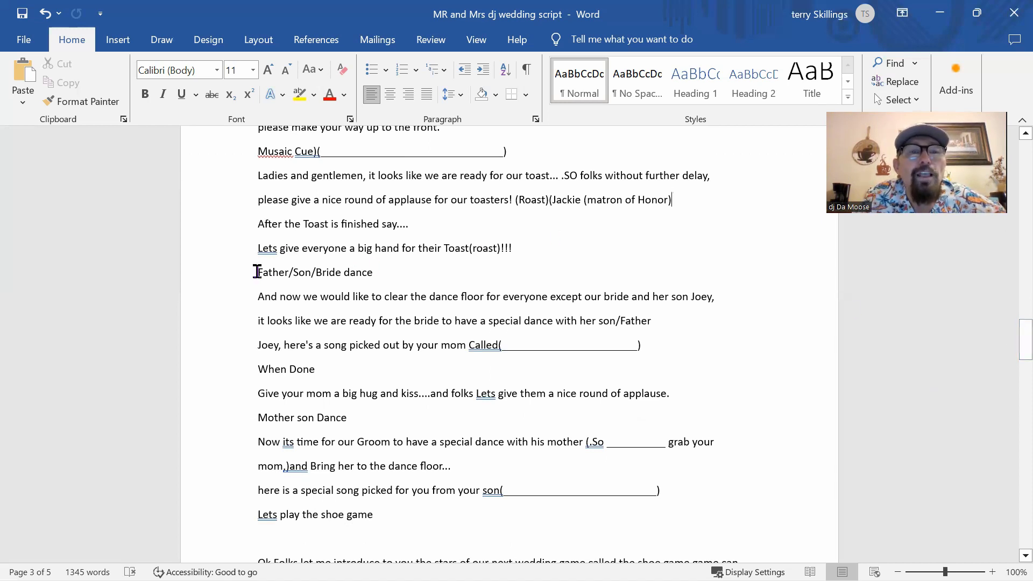
{"action": "left_click_drag", "start_coordinate": [257, 272], "coordinate": [382, 276]}
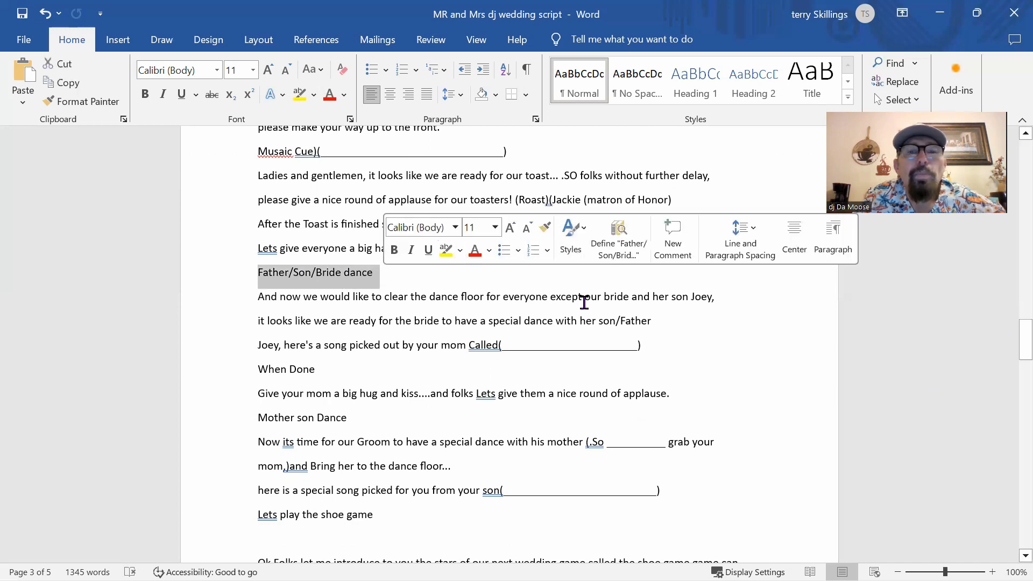
{"action": "left_click", "coordinate": [808, 347]}
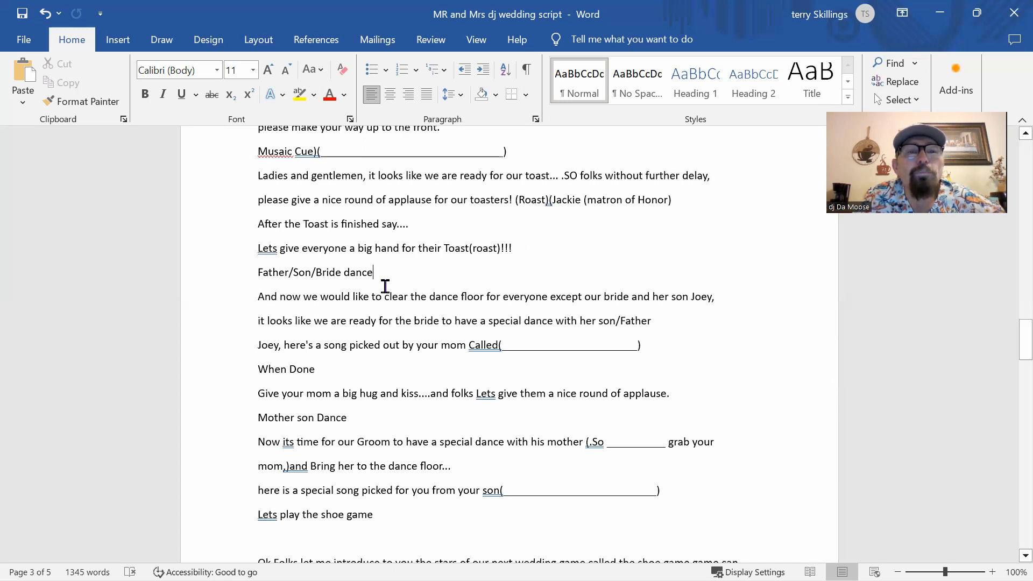
{"action": "left_click_drag", "start_coordinate": [377, 271], "coordinate": [251, 271]}
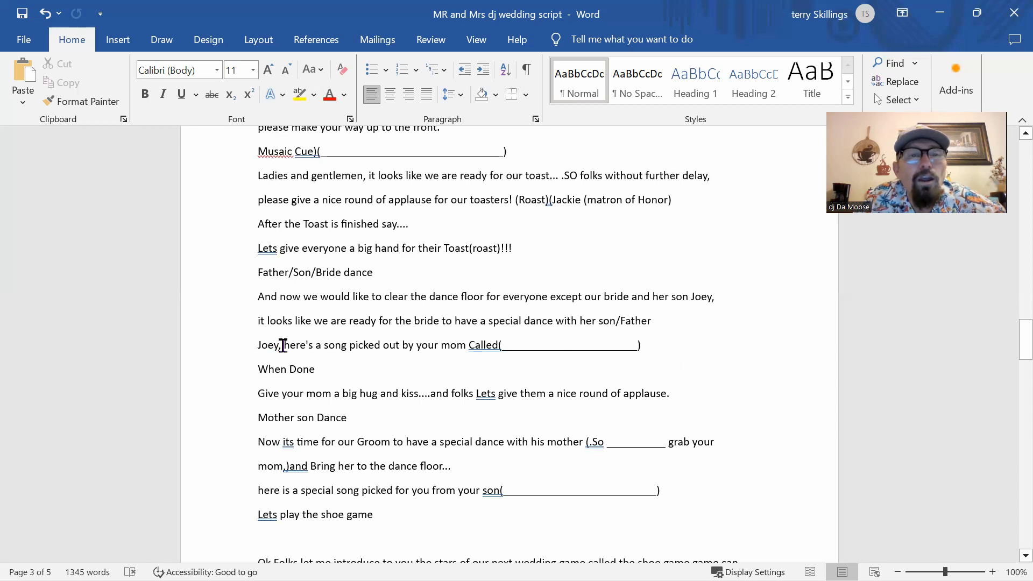
Step: Replace the son's name with 'Mother' at the start of the song line and delete 'by'
{"action": "left_click_drag", "start_coordinate": [279, 344], "coordinate": [246, 345]}
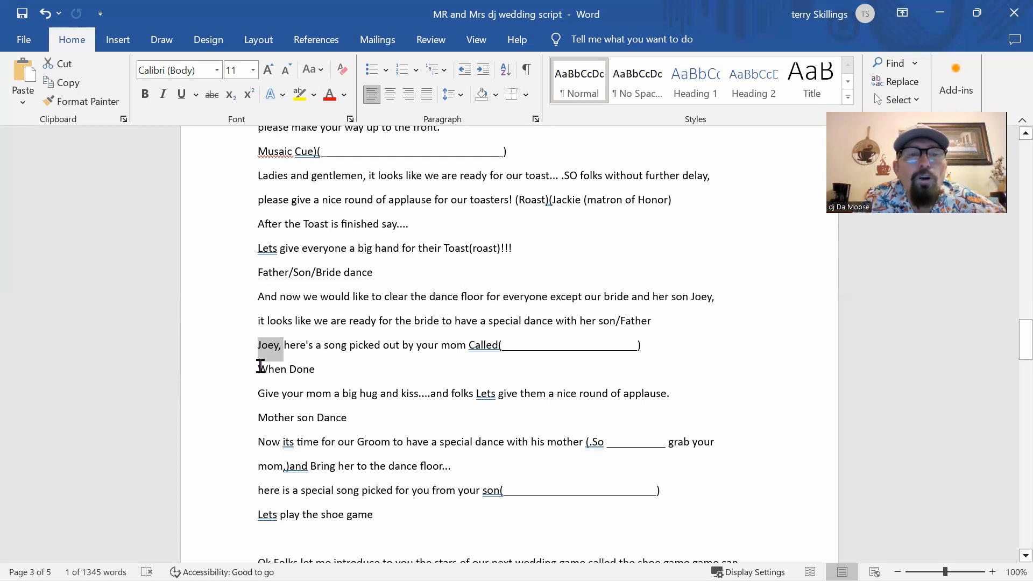
{"action": "type", "text": "Mother"}
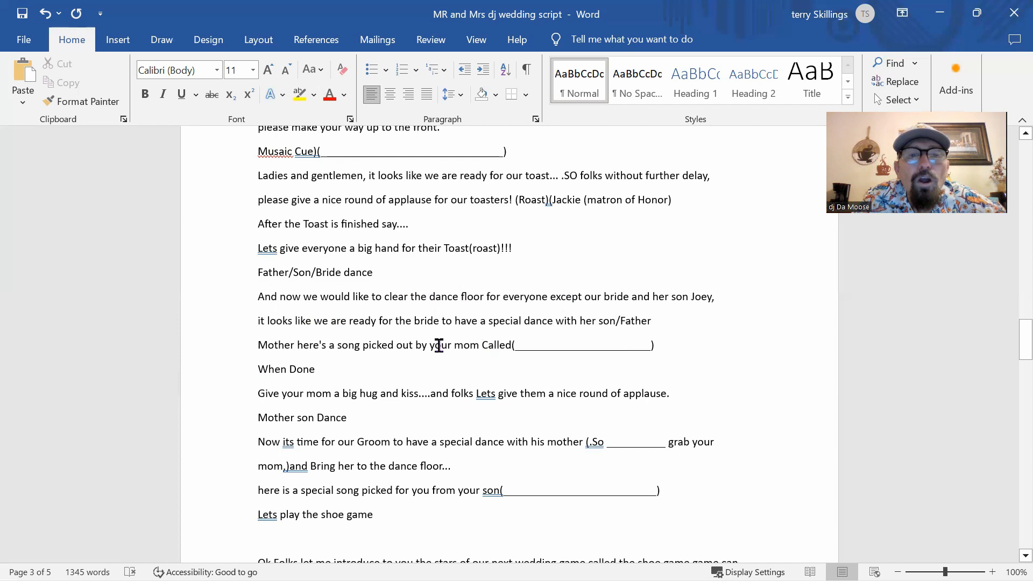
{"action": "double_click", "coordinate": [417, 345]}
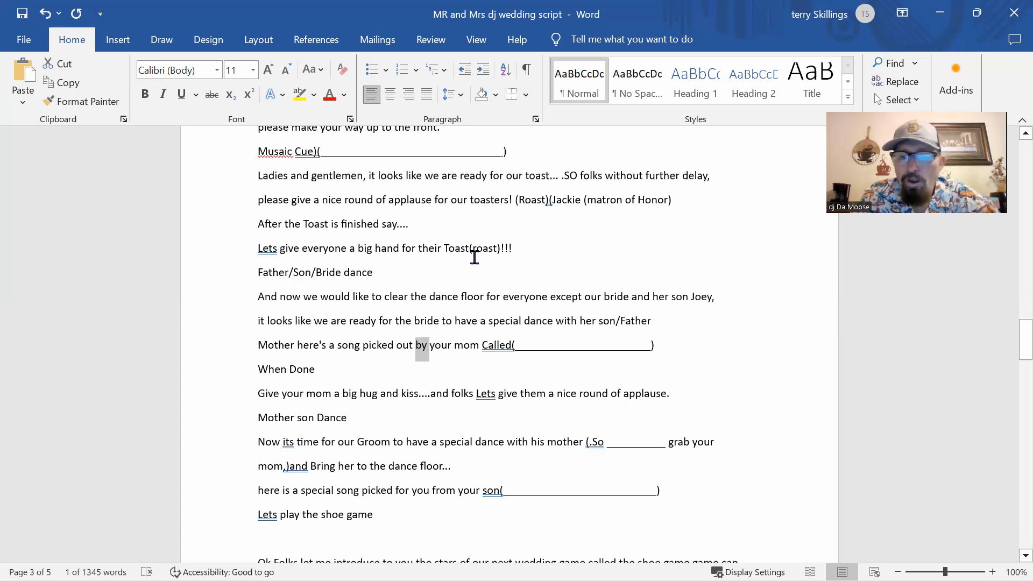
{"action": "key", "text": "Delete"}
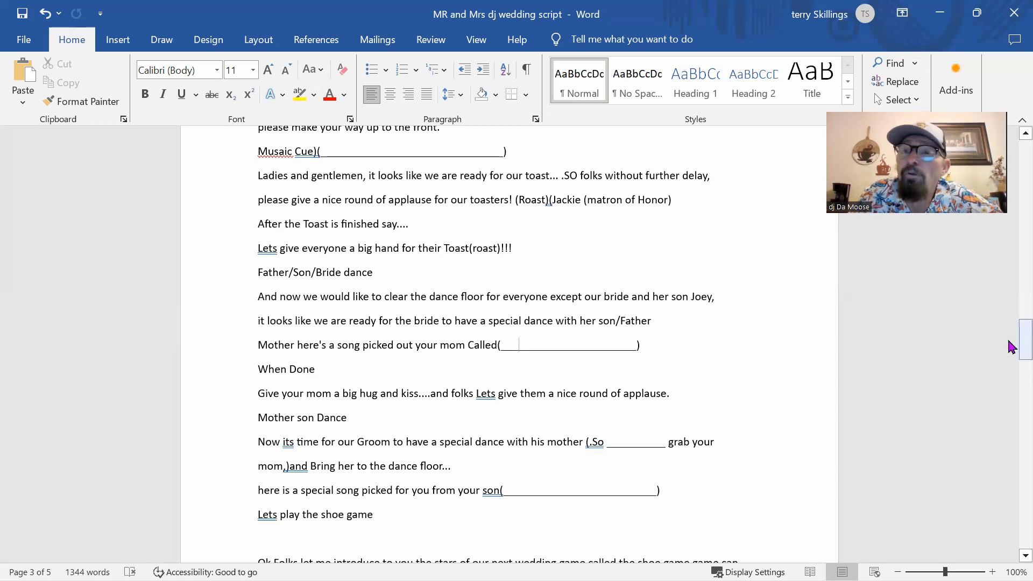
Step: Scroll down to the closing applause line at the end of page 5
{"action": "left_click_drag", "start_coordinate": [1022, 348], "coordinate": [1011, 366]}
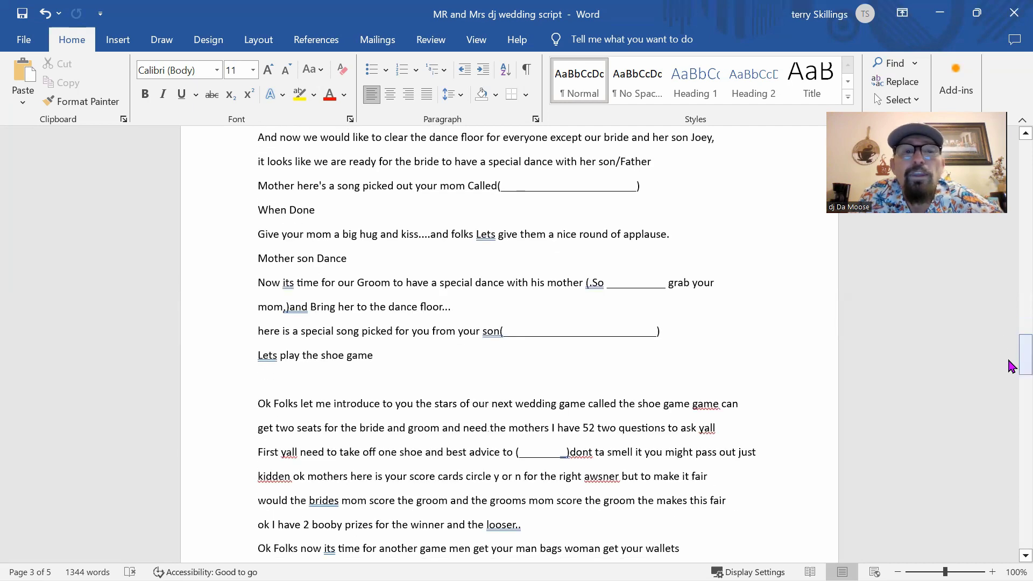
{"action": "left_click", "coordinate": [603, 283]}
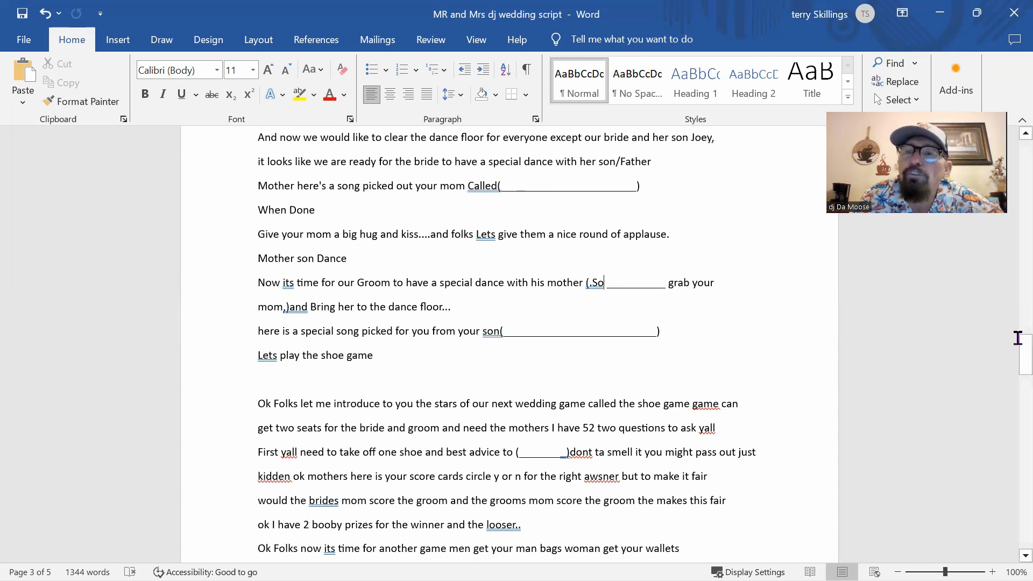
{"action": "left_click_drag", "start_coordinate": [1011, 355], "coordinate": [1011, 403]}
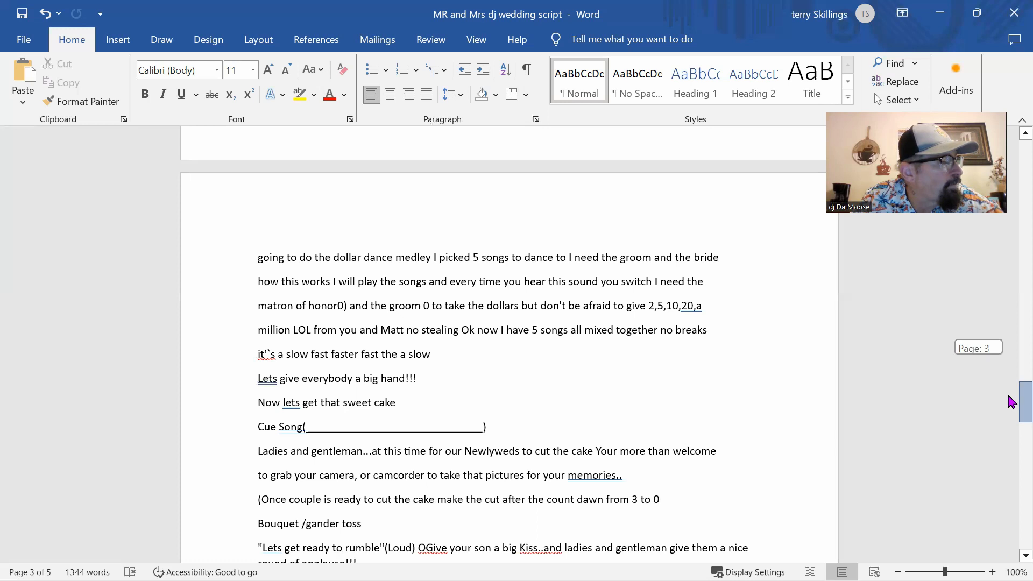
{"action": "left_click_drag", "start_coordinate": [1011, 402], "coordinate": [1011, 509]}
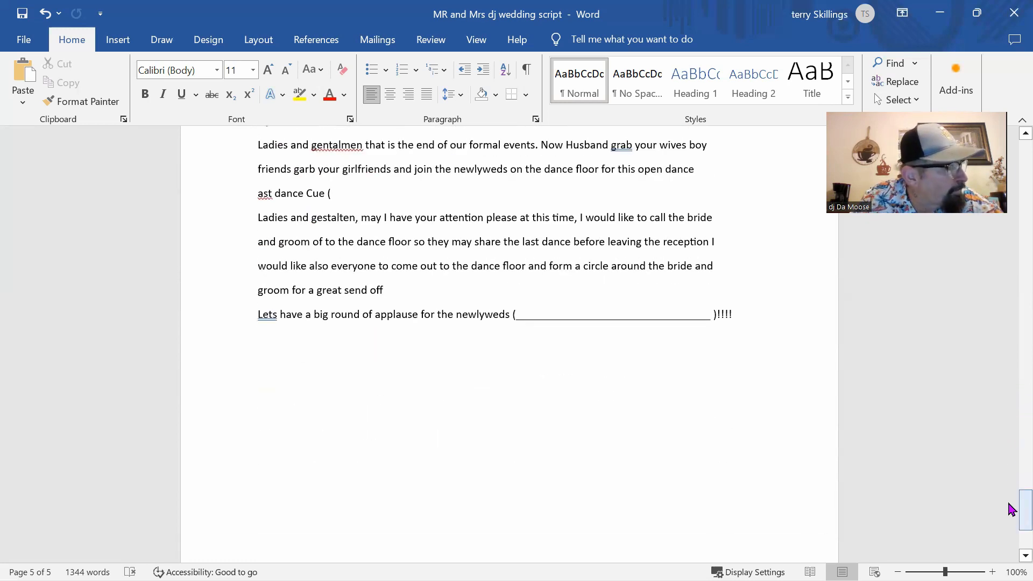
Step: Type 'I gotta felling by the black eyed peas' into the closing applause-line blank
{"action": "left_click", "coordinate": [537, 304]}
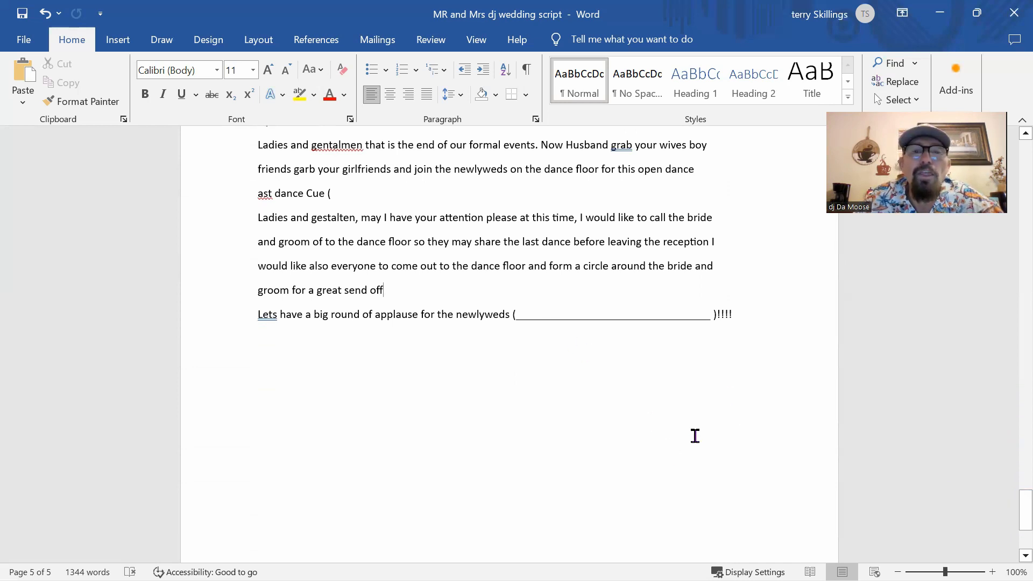
{"action": "left_click", "coordinate": [538, 308]}
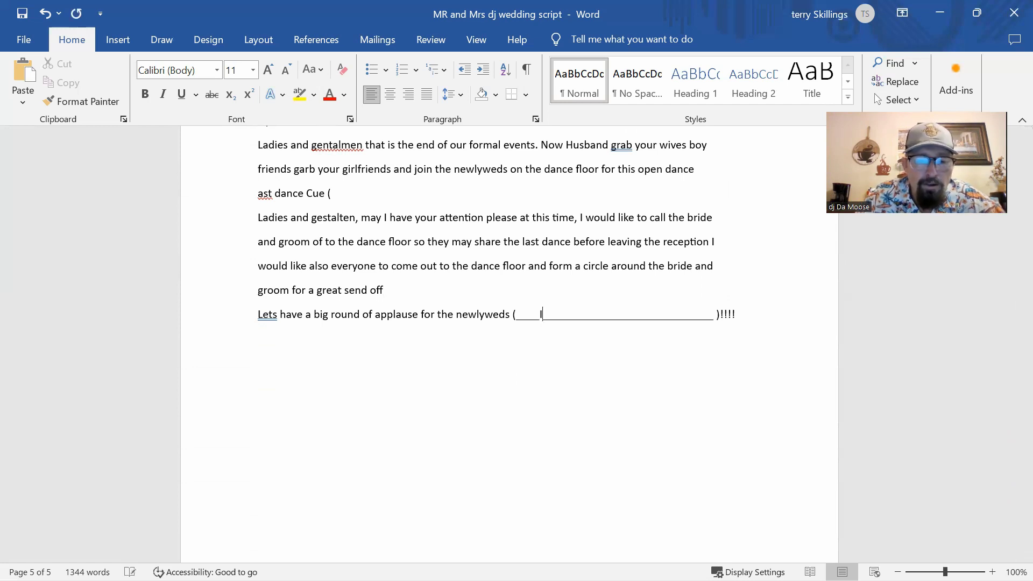
{"action": "type", "text": "Ig"}
{"action": "key", "text": "BackSpace"}
{"action": "type", "text": "go"}
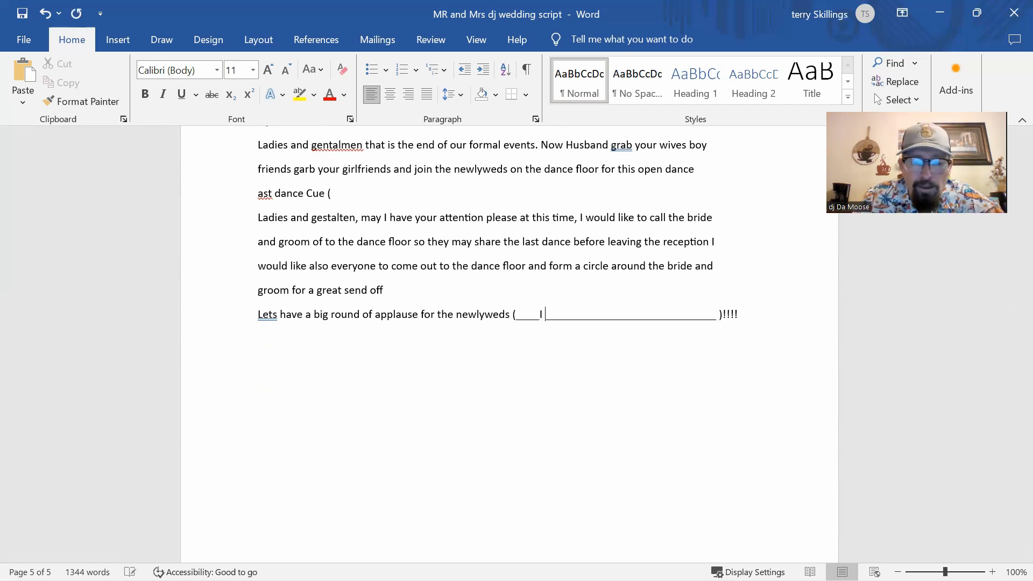
{"action": "type", "text": "tta"}
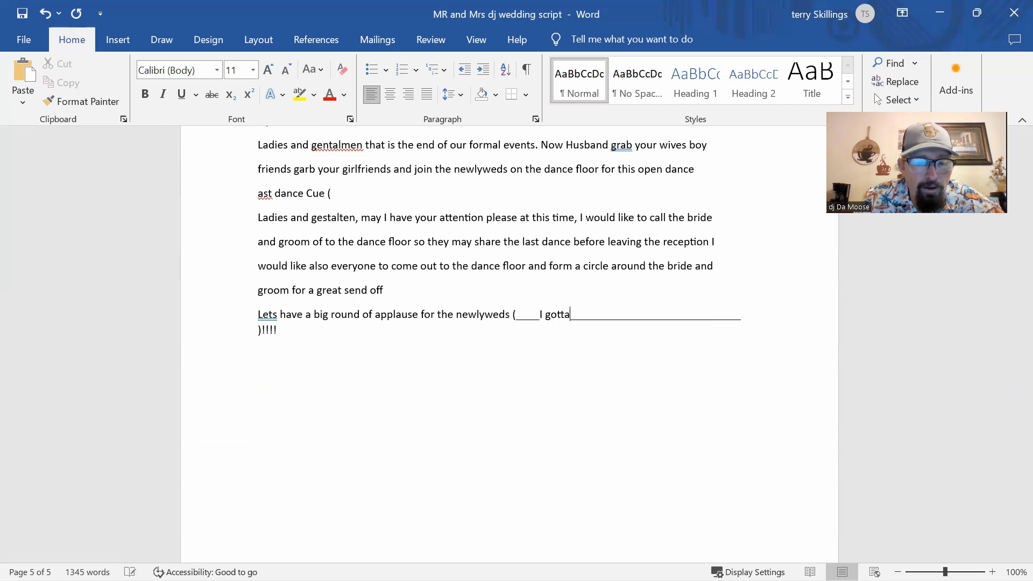
{"action": "type", "text": " felling"}
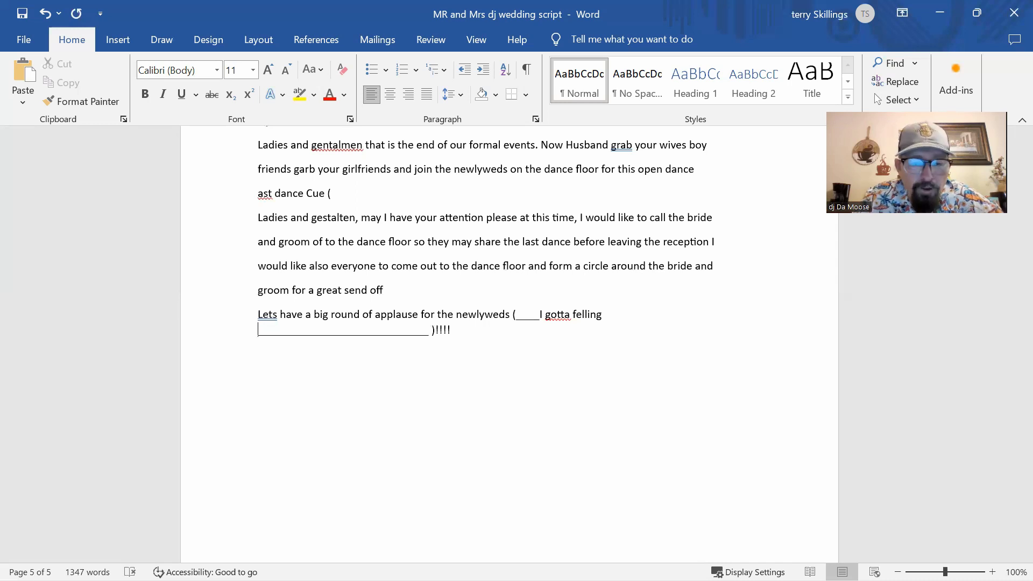
{"action": "type", "text": " by the "}
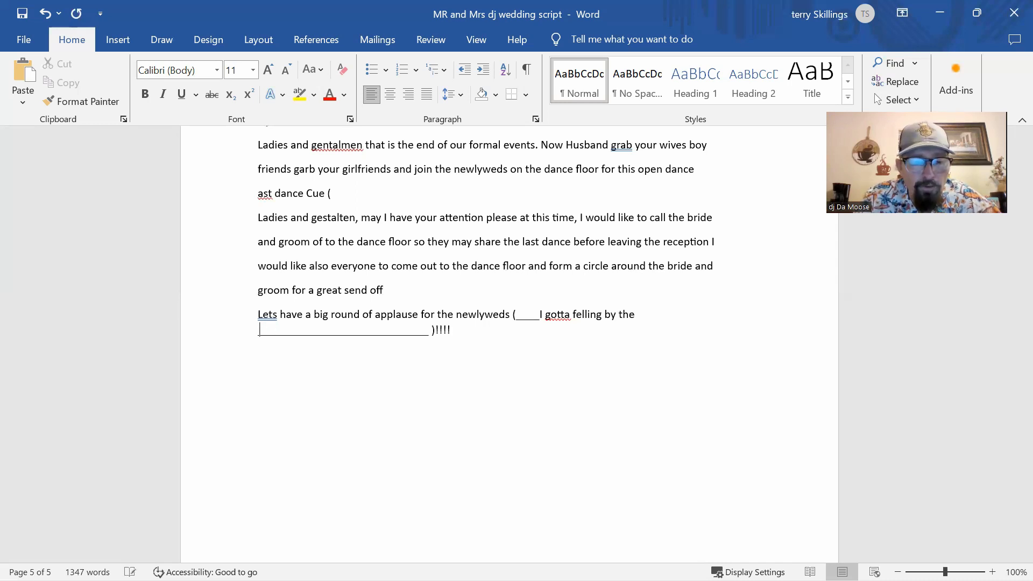
{"action": "type", "text": "black "}
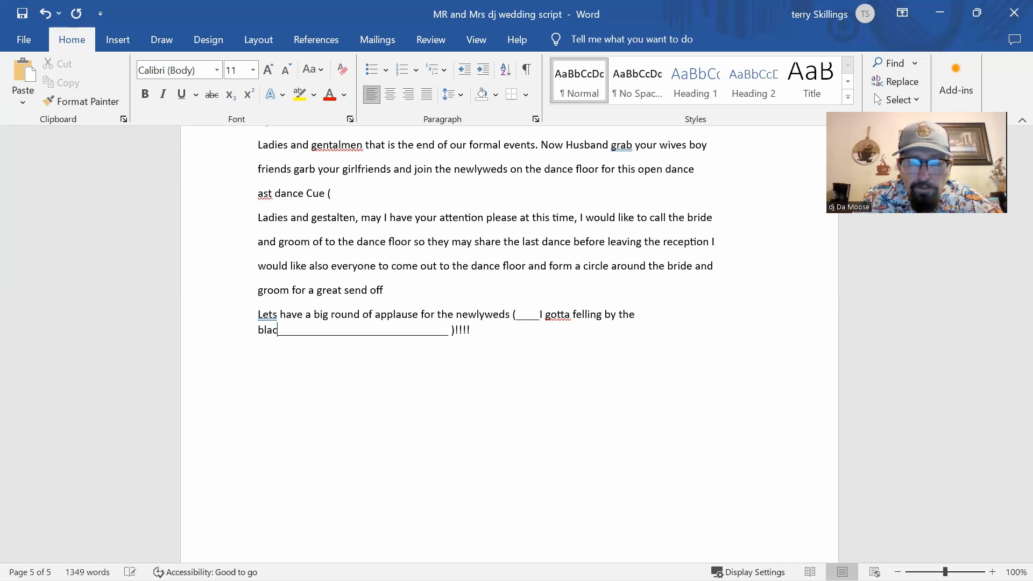
{"action": "type", "text": "eye"}
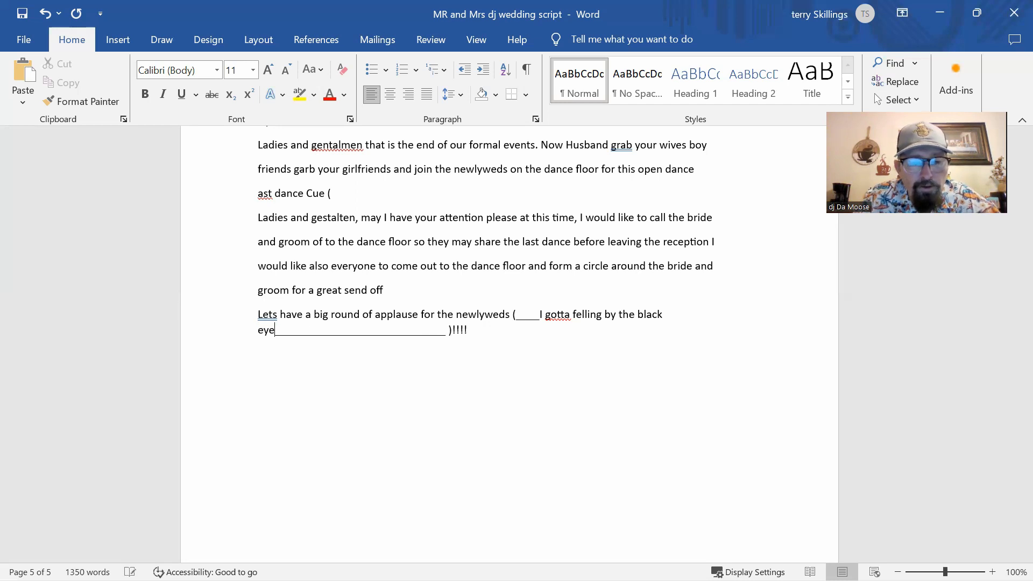
{"action": "type", "text": "d "}
{"action": "type", "text": "peas___________________________________"}
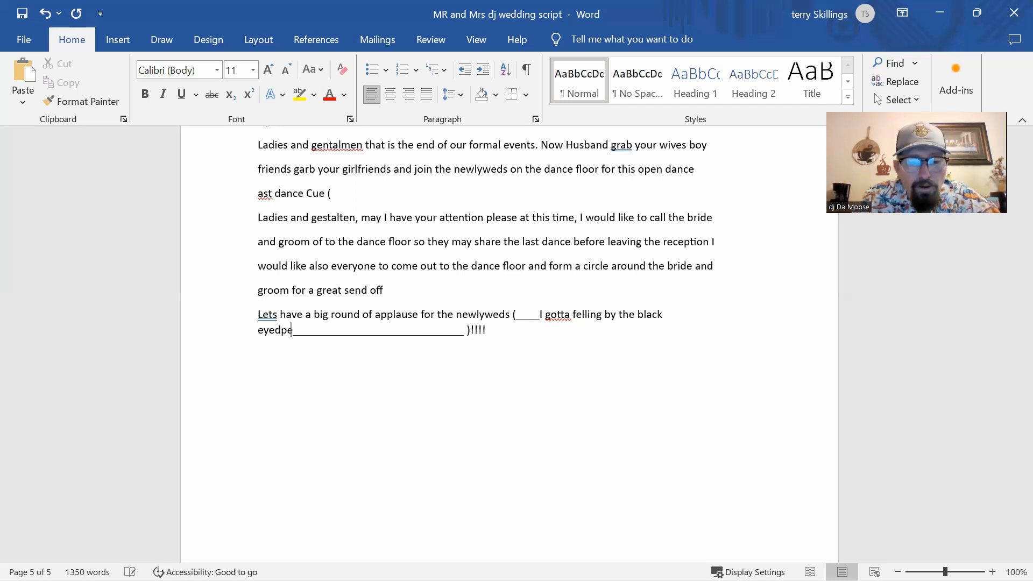